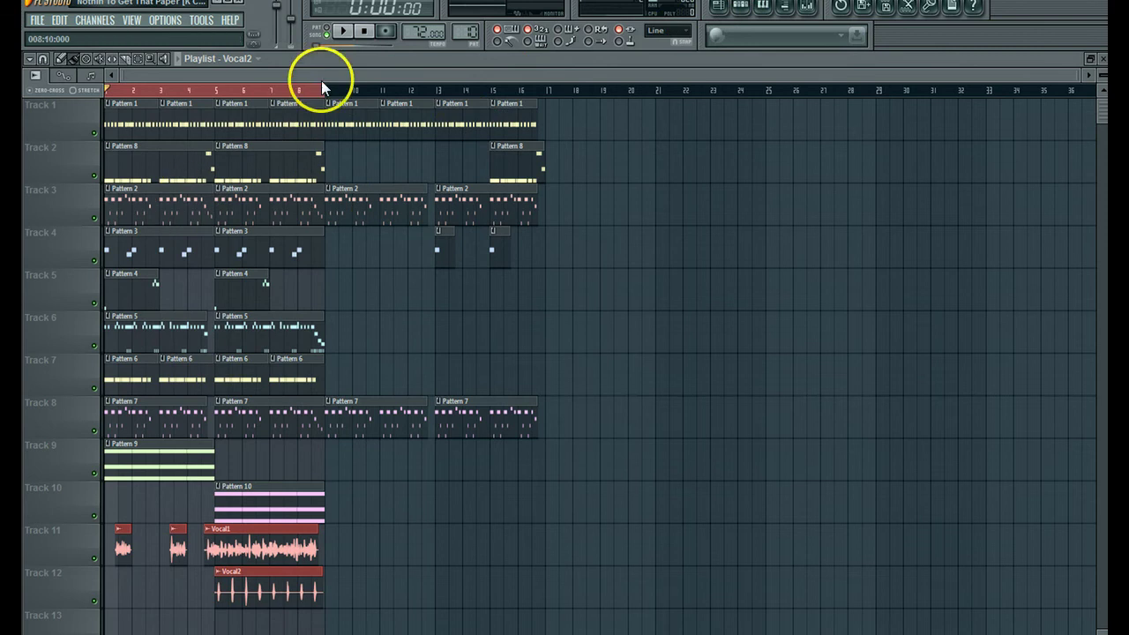
Step: Play back the first bars of the song arrangement and stop playback
click(346, 33)
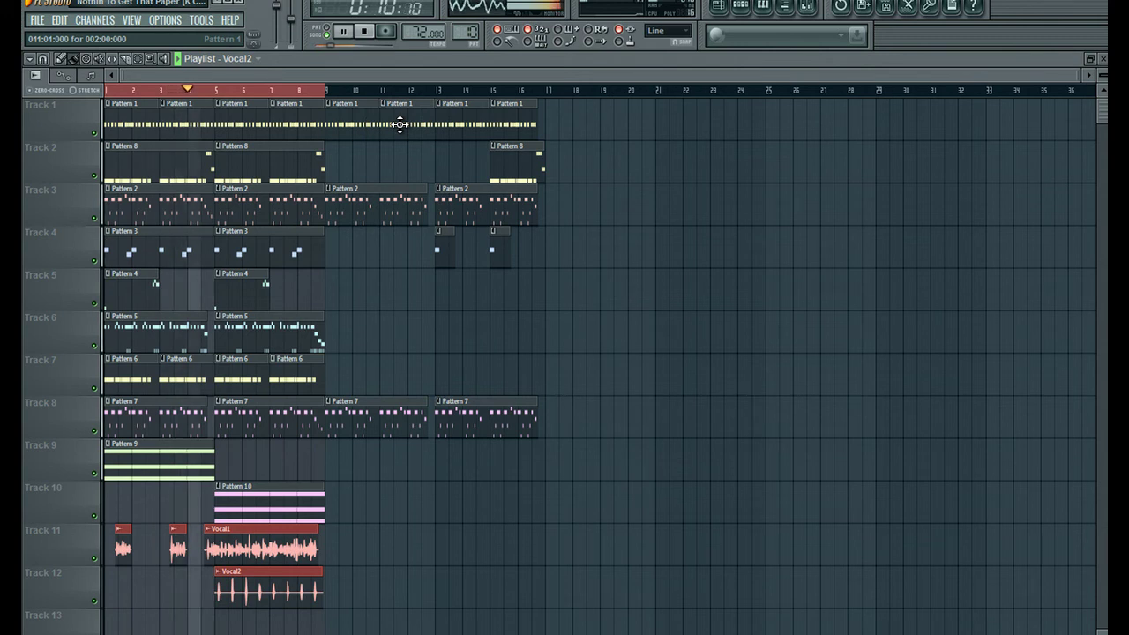
click(374, 33)
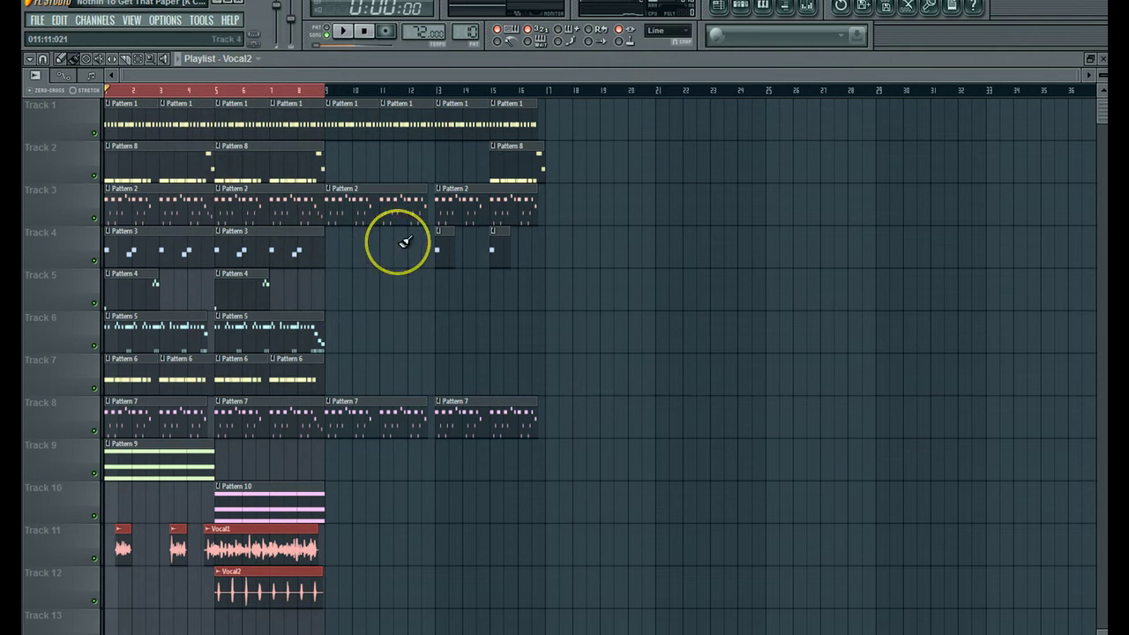
Step: Display the channel rack and the mixer, keeping the channel rack in front
click(741, 8)
click(377, 126)
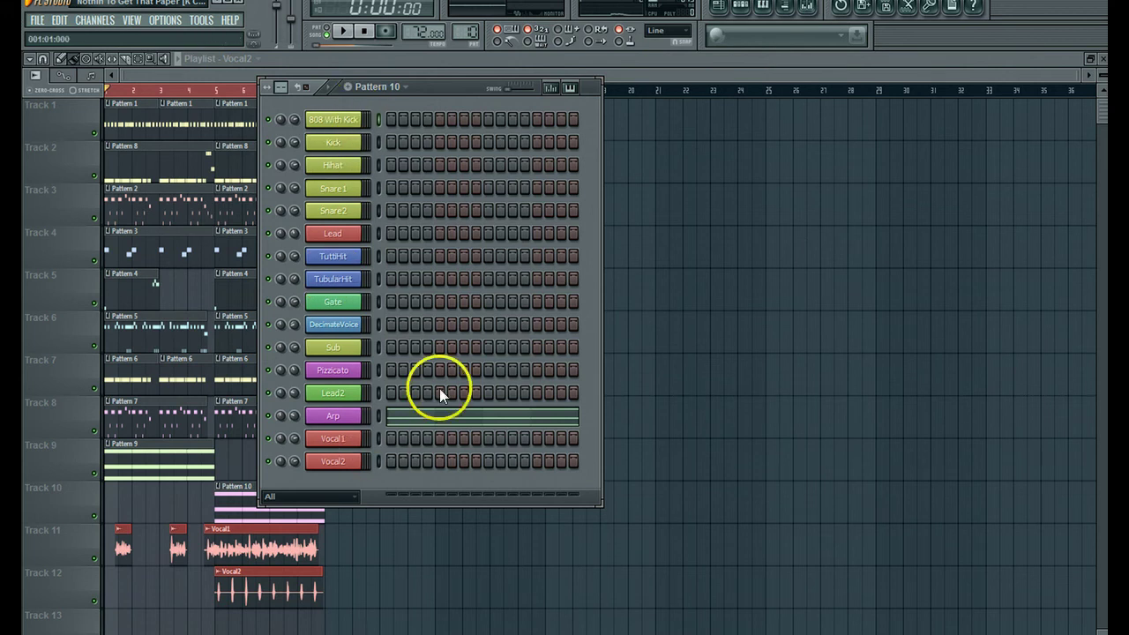
click(802, 10)
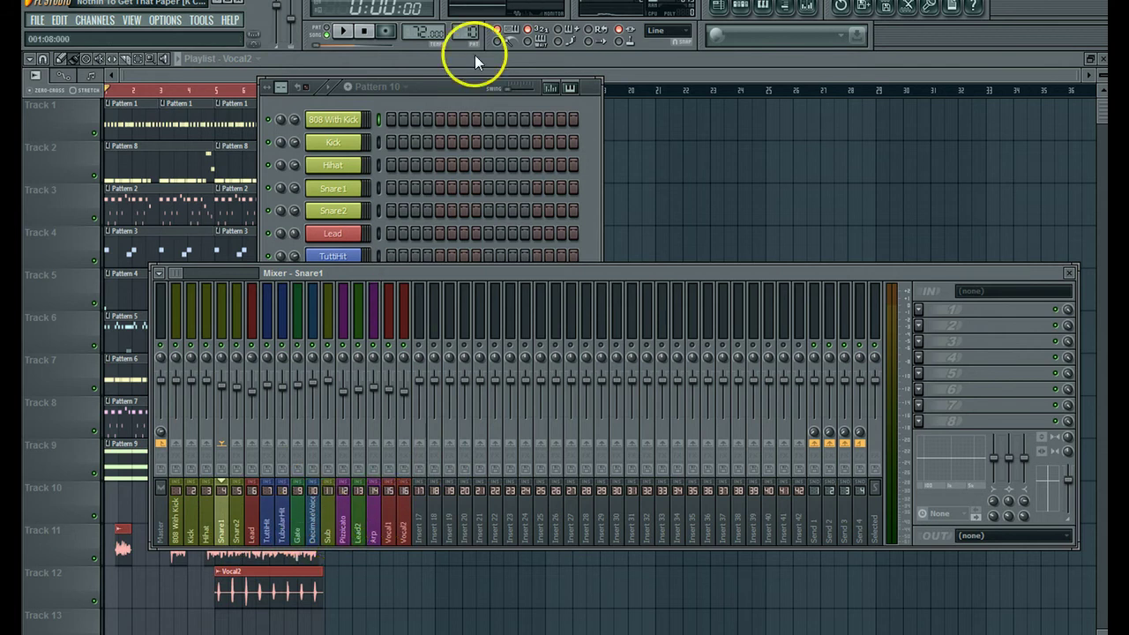
click(741, 7)
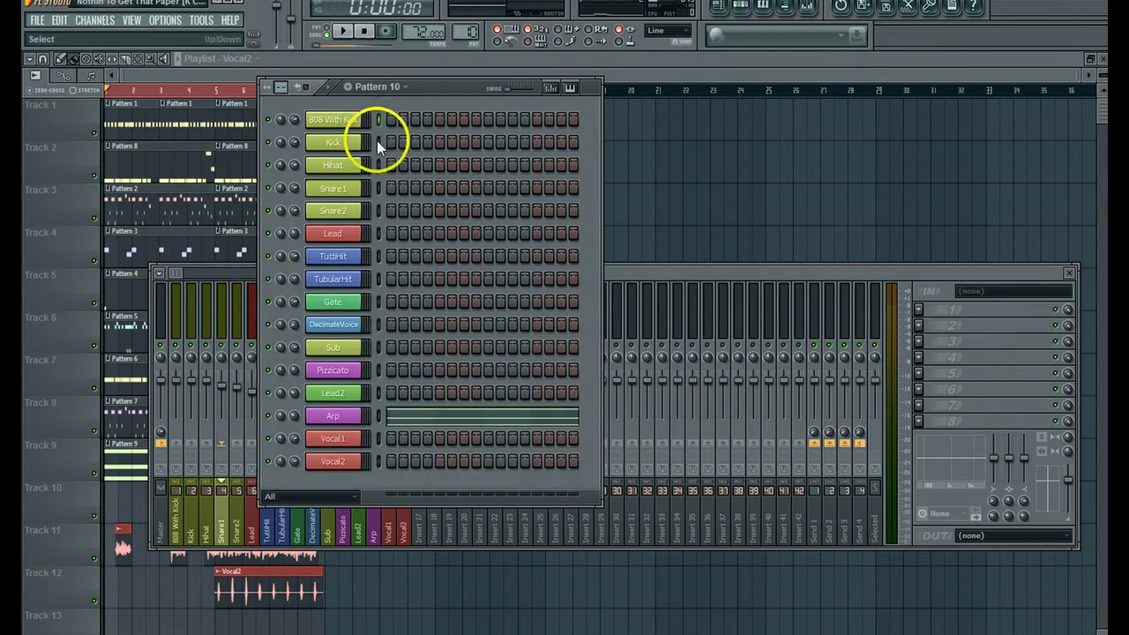
Step: Set the channel rack's display filter to All so every channel group is included
click(378, 166)
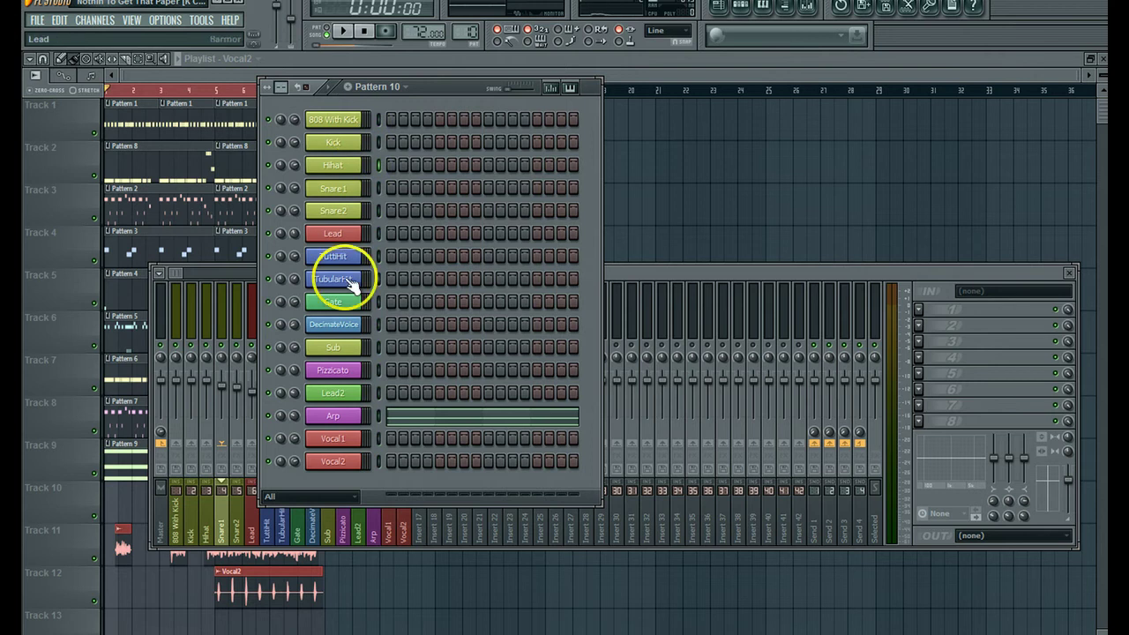
click(335, 499)
click(314, 504)
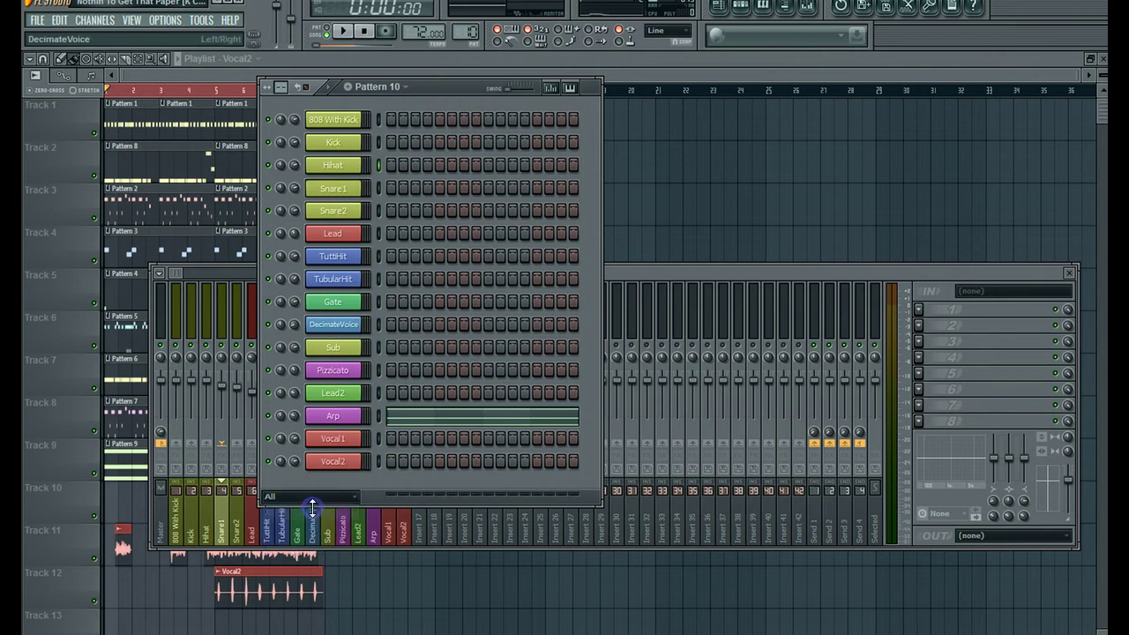
click(306, 499)
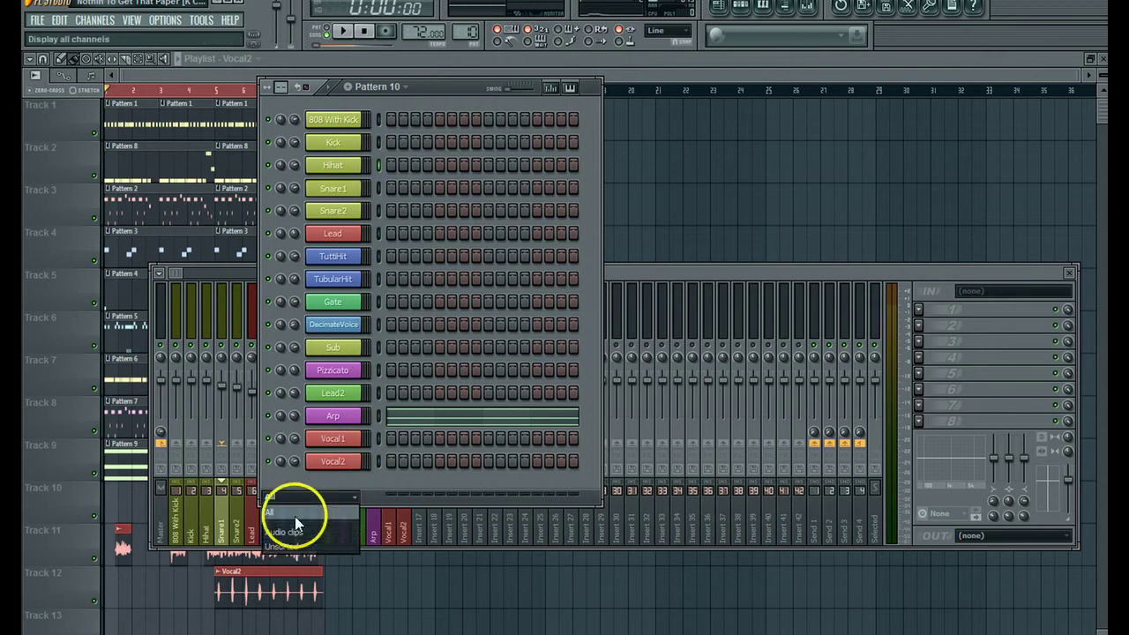
click(295, 516)
Step: Select all channels in the channel rack, from 808 With Kick through Vocal2
right_click(377, 419)
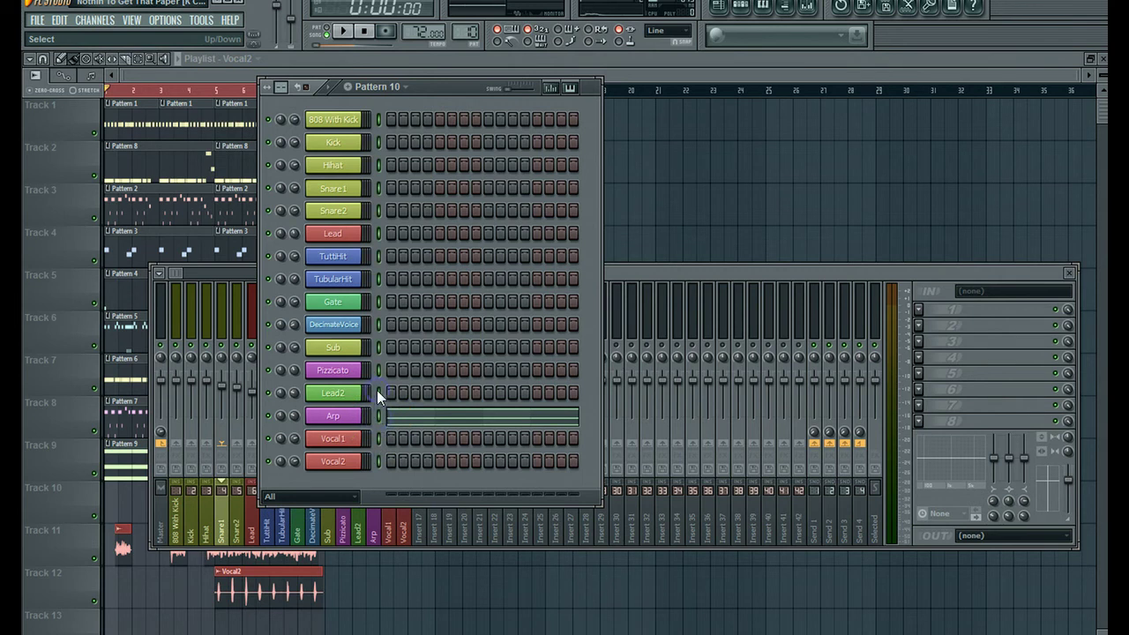
click(380, 416)
right_click(378, 413)
right_click(378, 438)
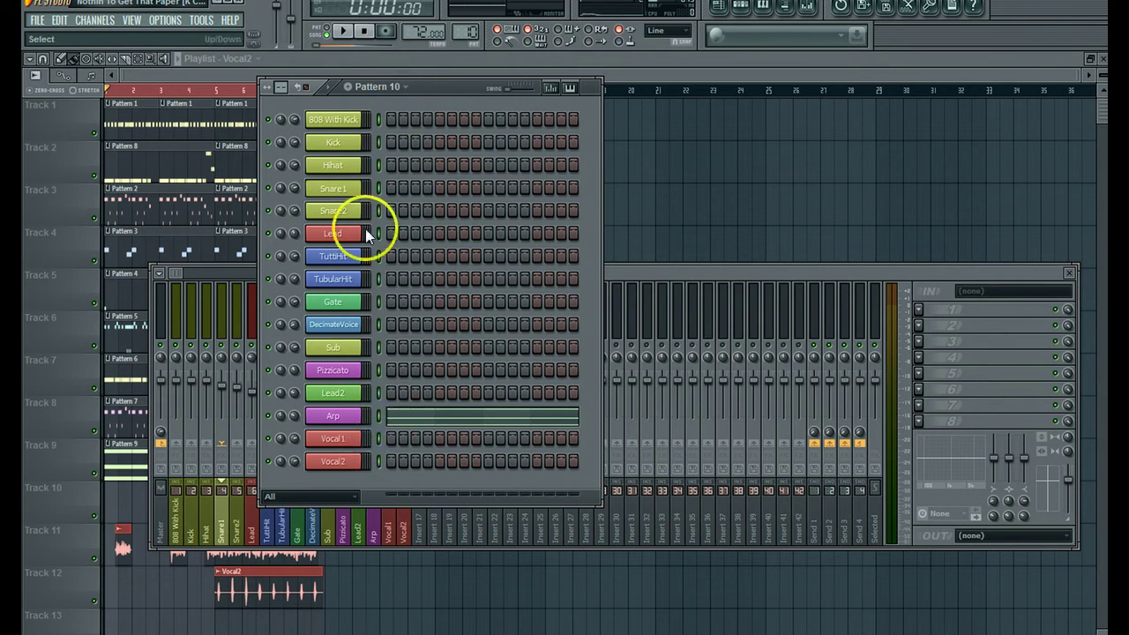
click(377, 119)
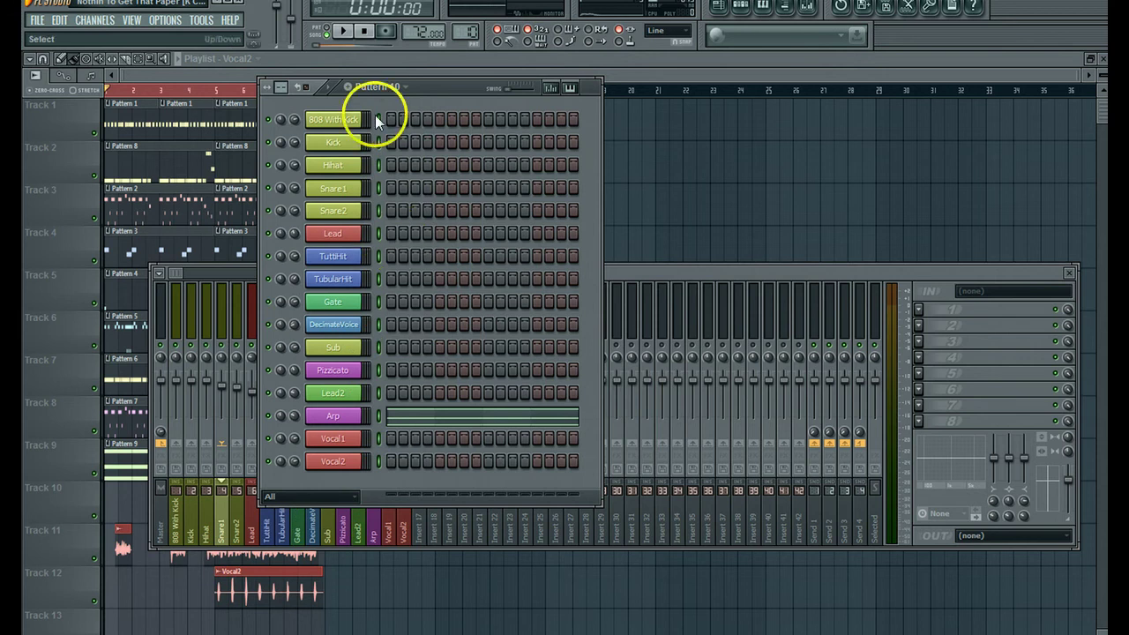
Step: Link all selected channels to consecutive mixer tracks, starting from the 808 With Kick mixer track
click(626, 269)
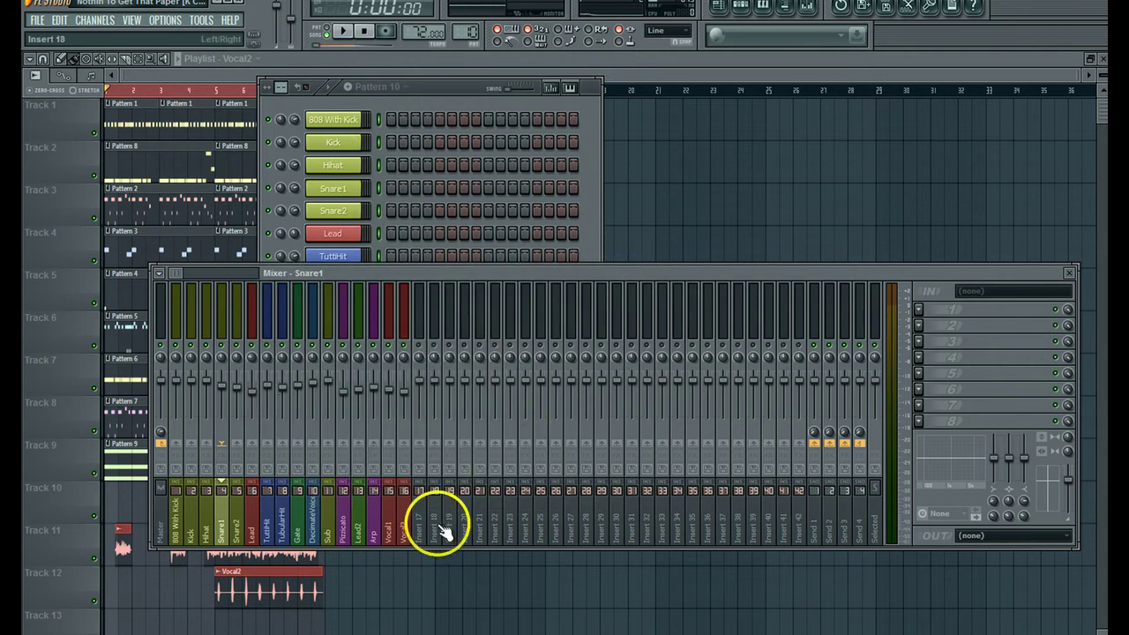
click(457, 93)
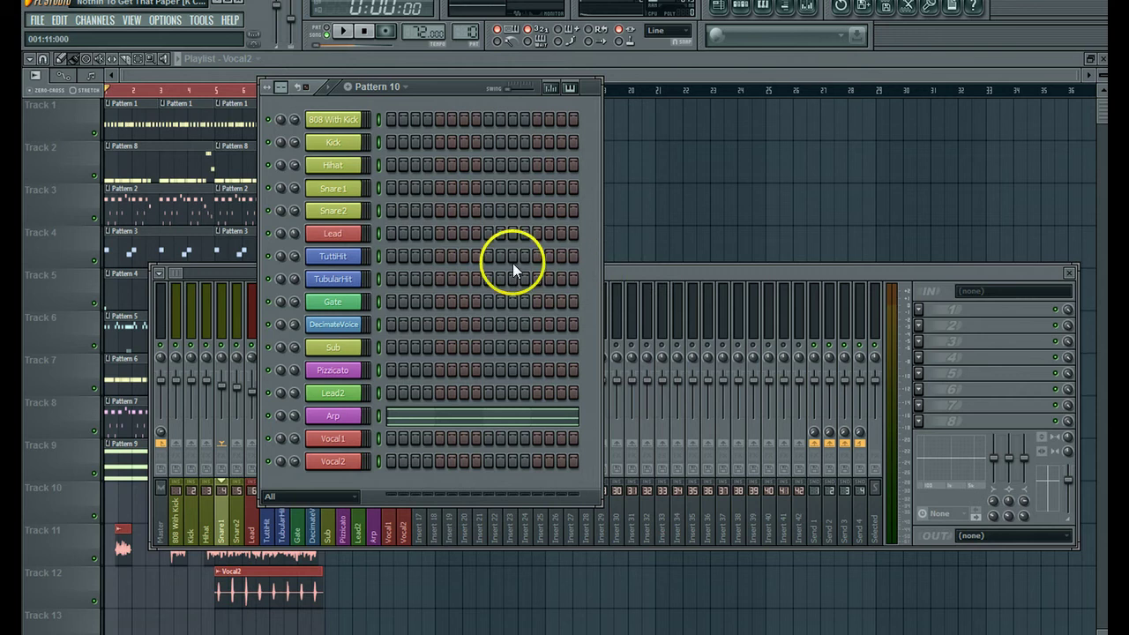
click(635, 269)
click(174, 516)
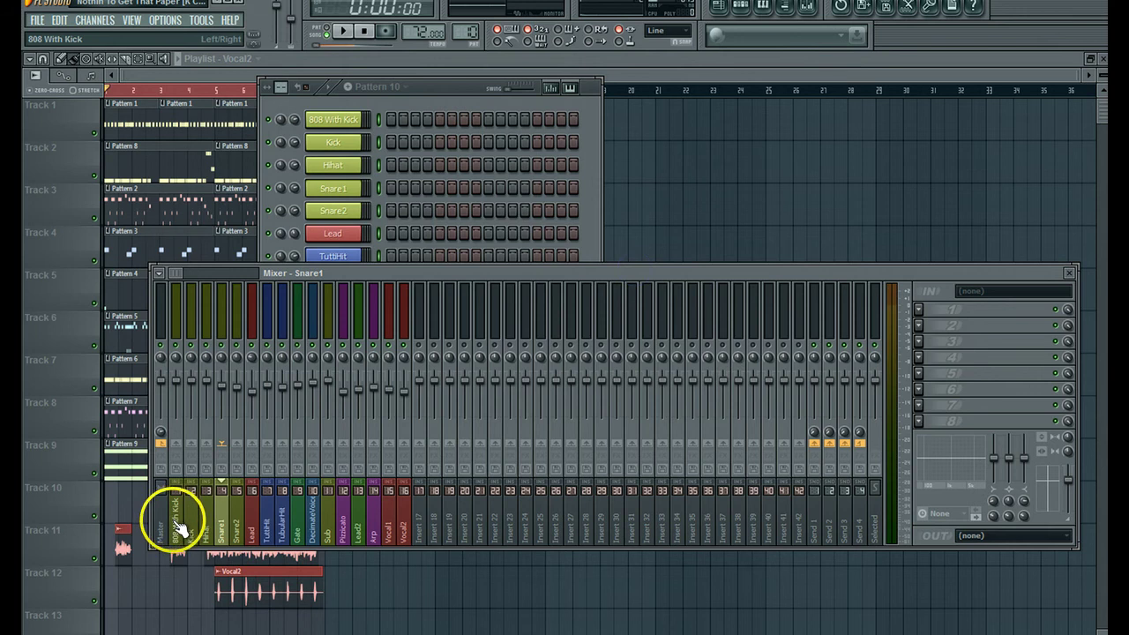
click(808, 11)
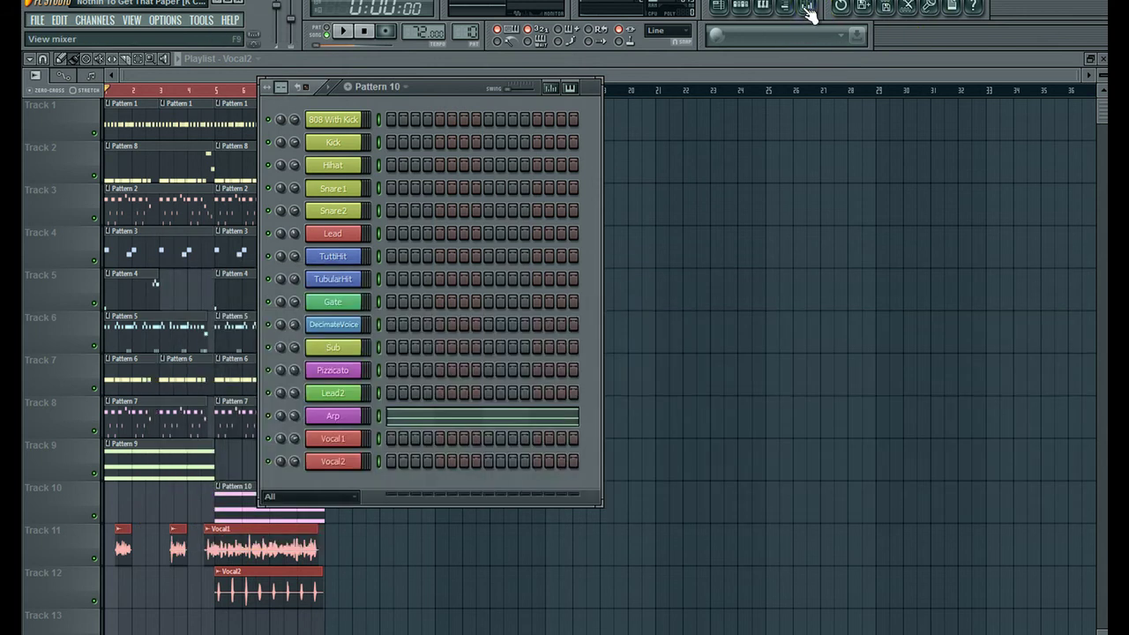
click(808, 11)
right_click(176, 519)
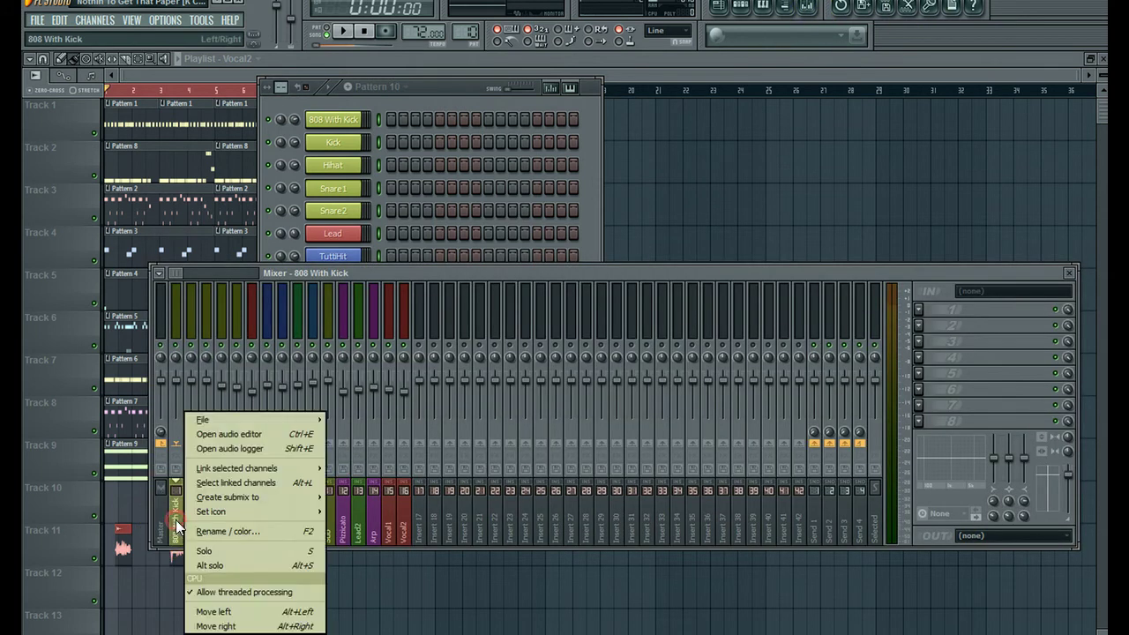
mouse_move(258, 466)
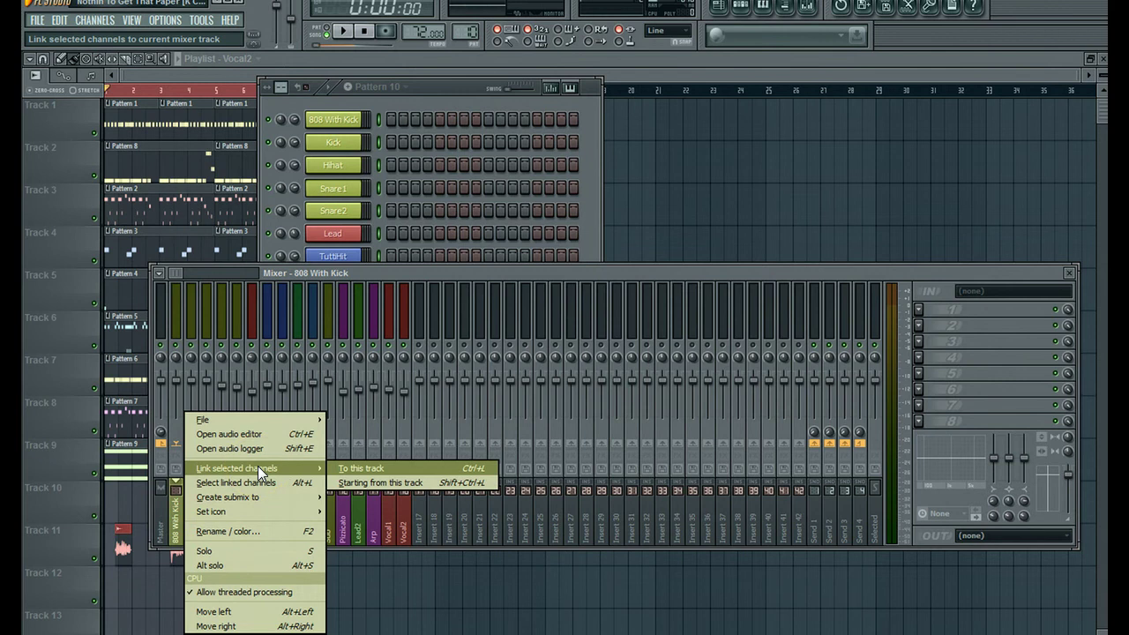
click(400, 483)
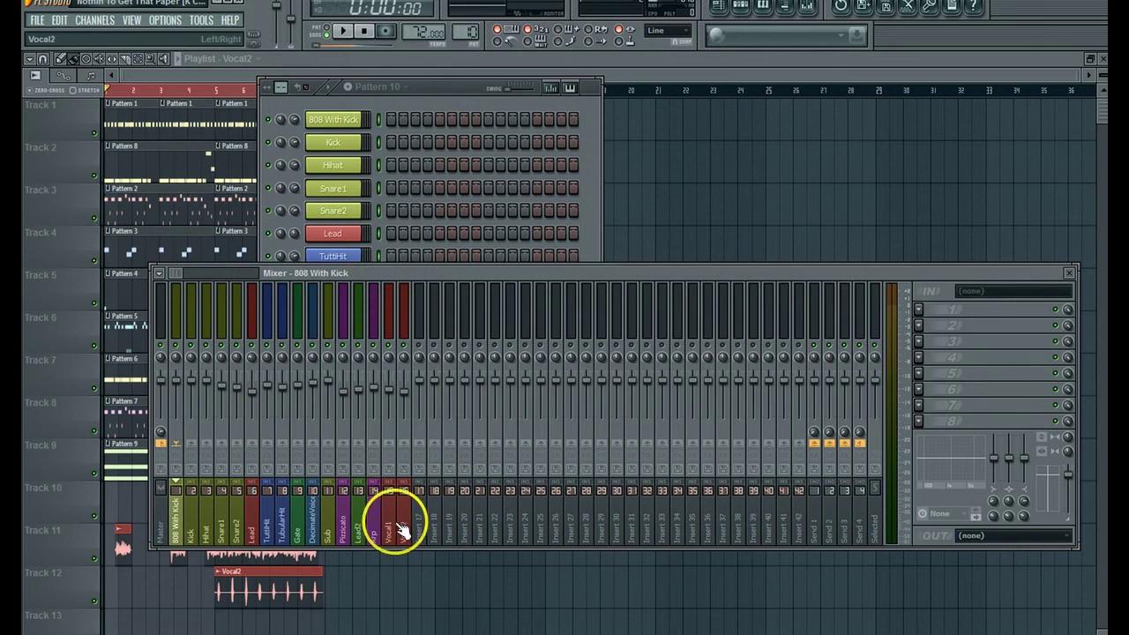
Step: Compare the channel rack order with the mixer and check the linked tracks, including DecimateVoice, Lead2 and 808 With Kick
click(428, 100)
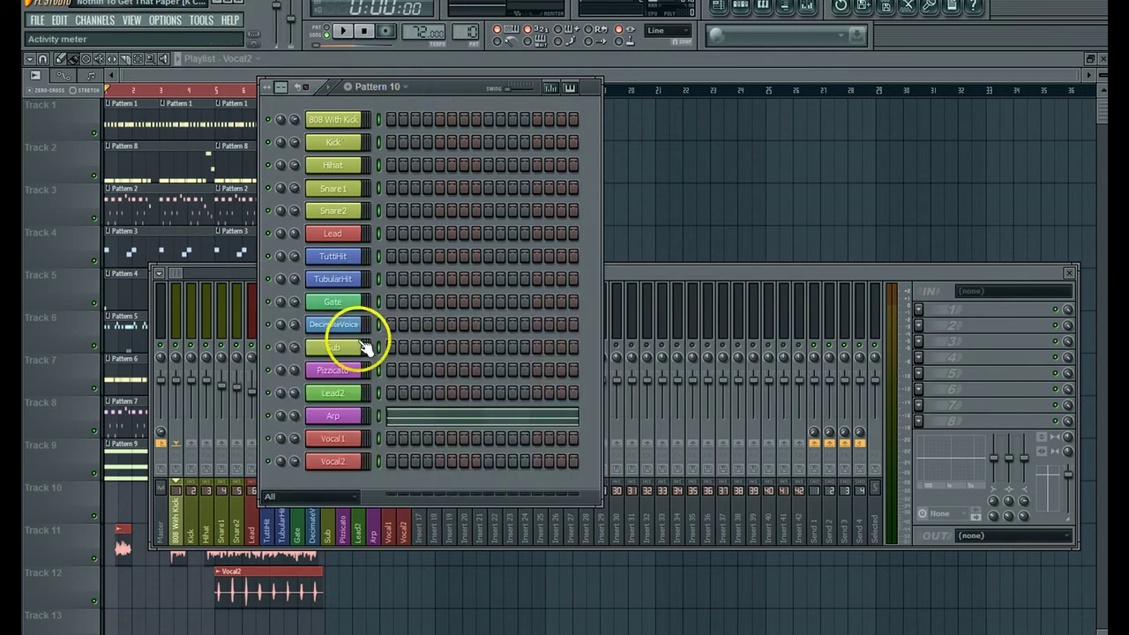
click(621, 270)
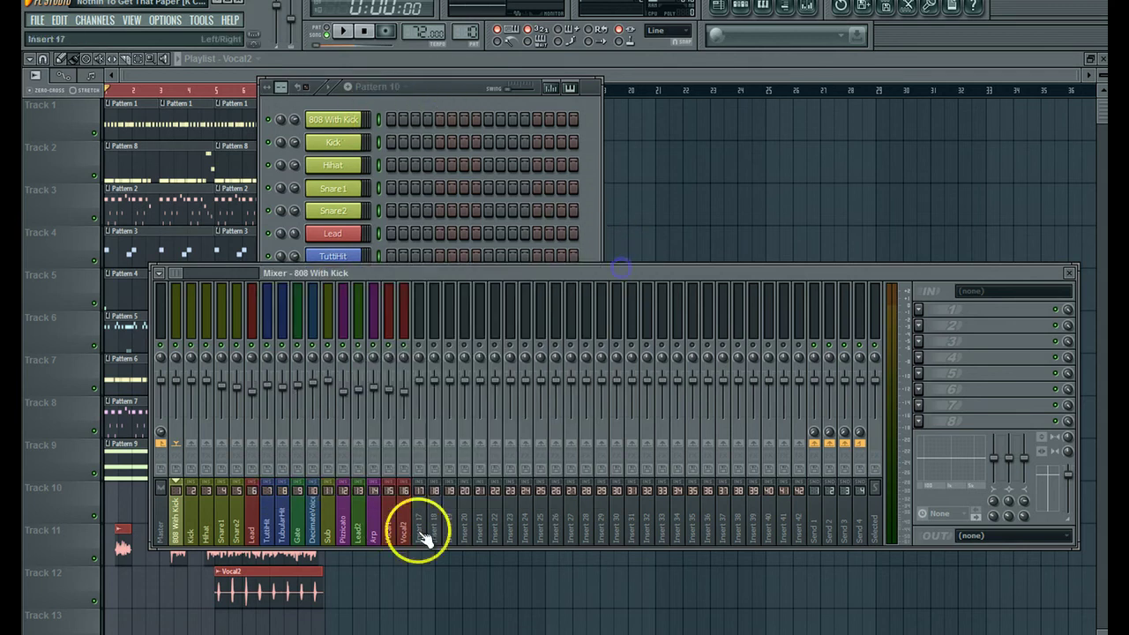
click(392, 525)
click(320, 529)
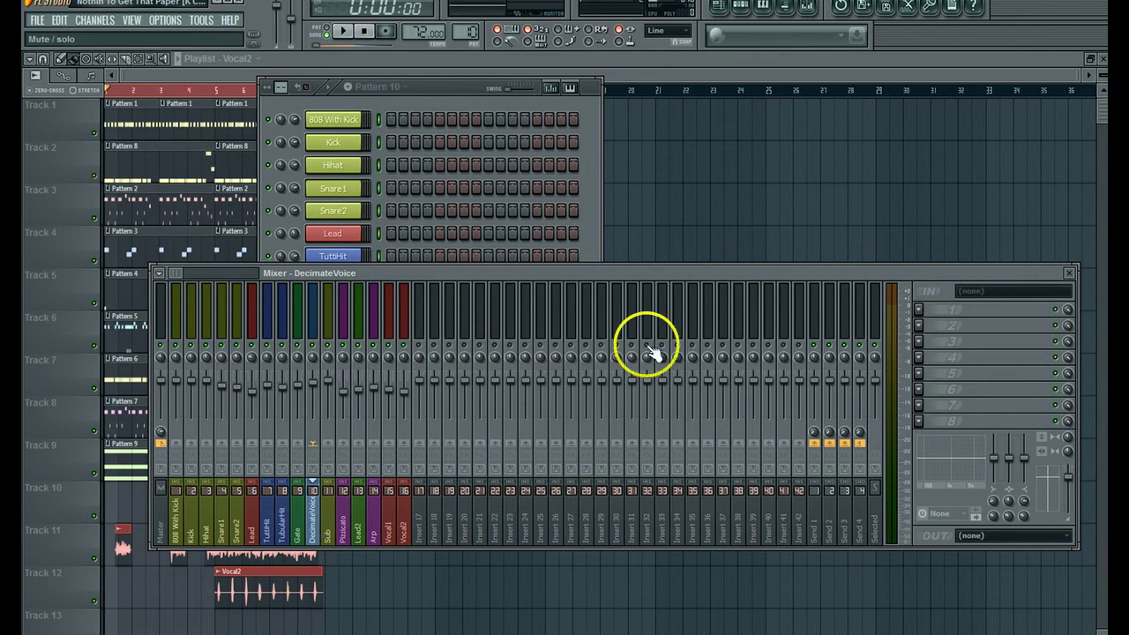
click(238, 522)
click(185, 527)
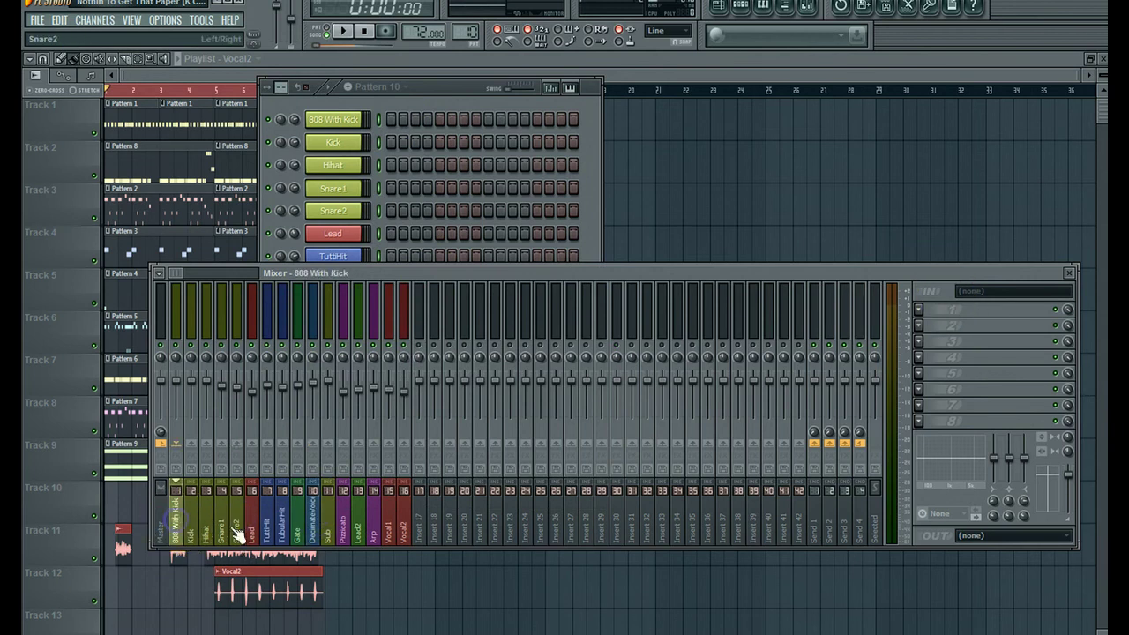
click(358, 522)
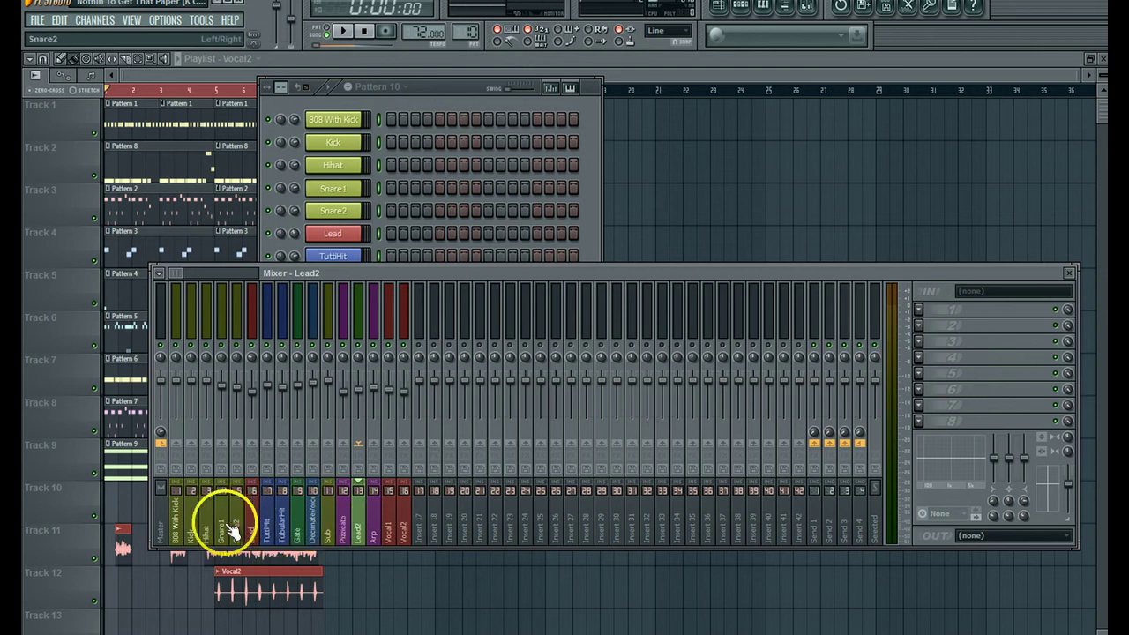
click(179, 522)
Step: Adjust the Sub and Vocal1 mixer levels and set 808 With Kick to about -0.5 dB during song playback
click(341, 31)
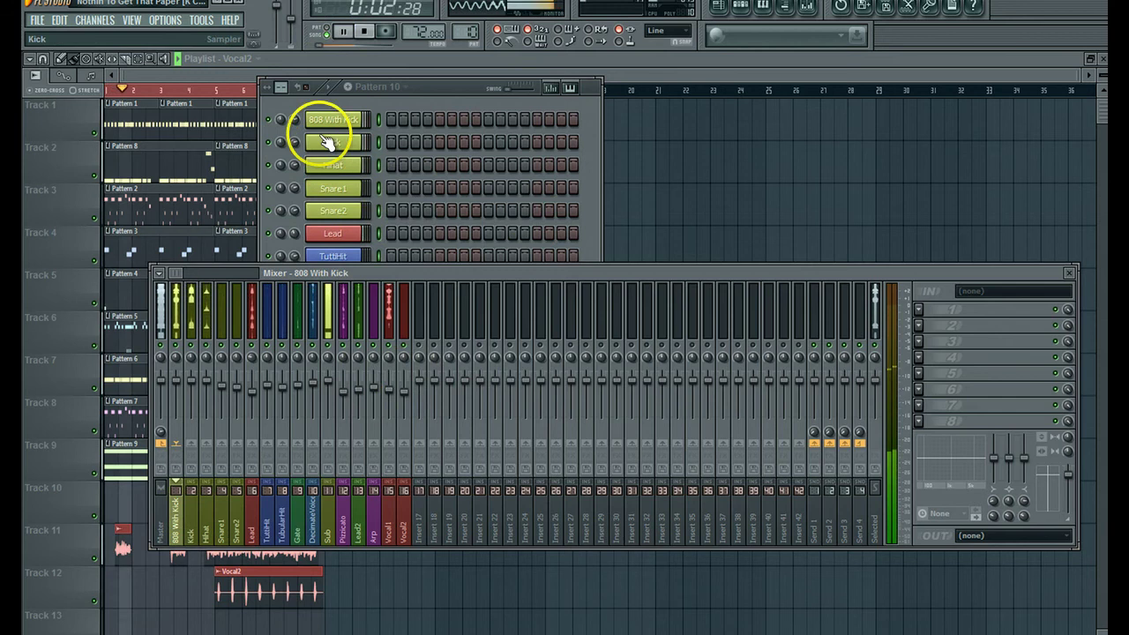
drag(329, 381, 390, 395)
click(391, 396)
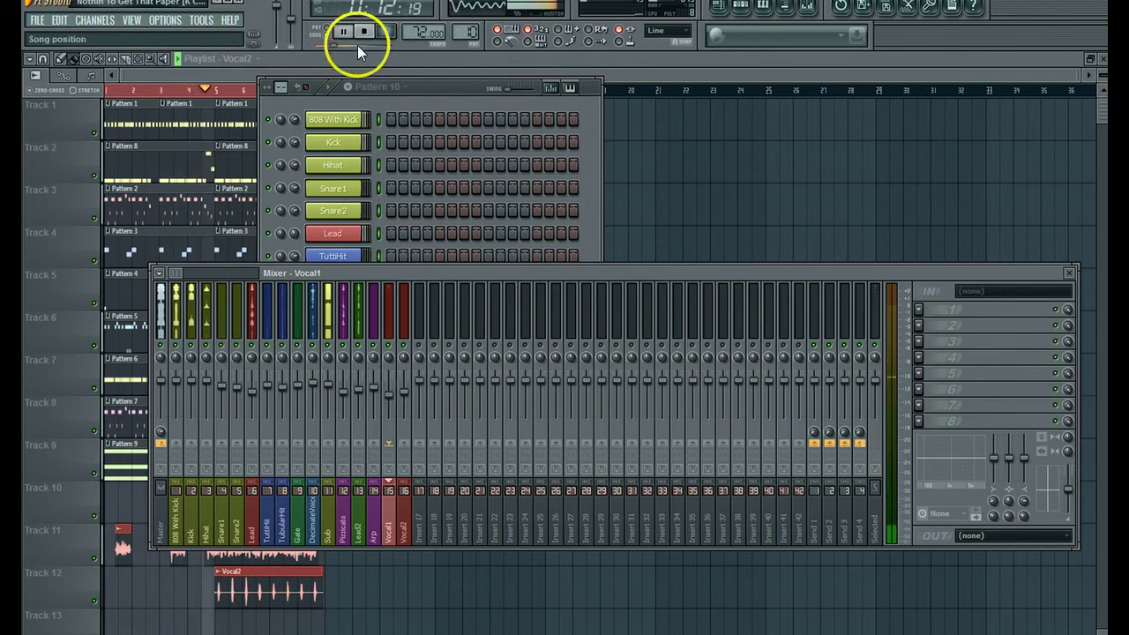
drag(391, 394, 389, 389)
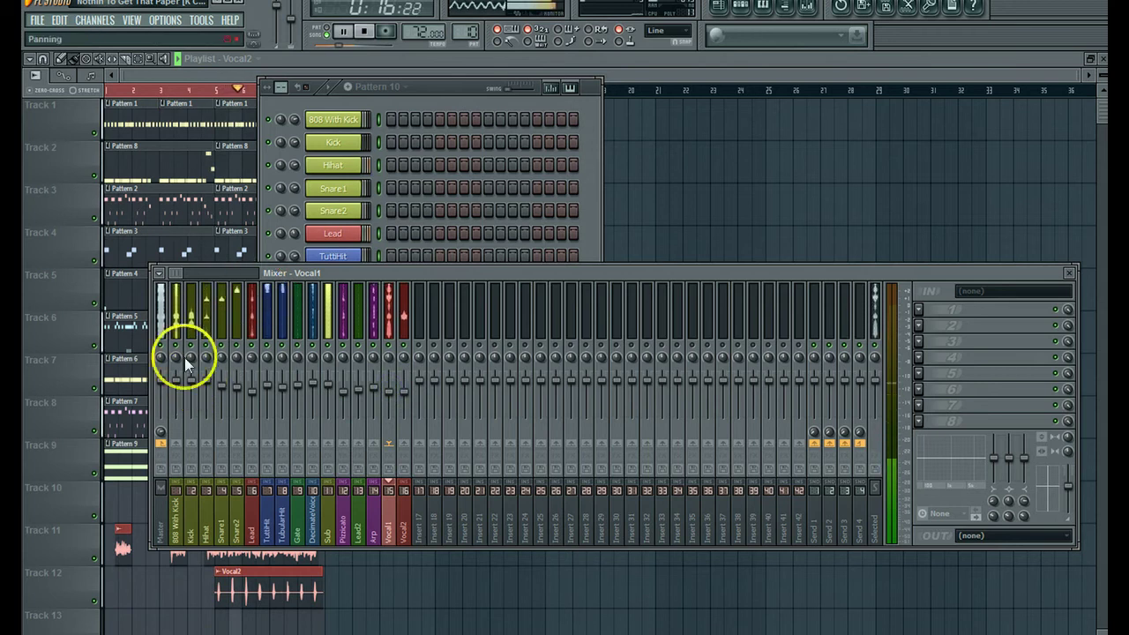
mouse_move(177, 379)
mouse_down()
mouse_move(181, 446)
mouse_move(189, 378)
mouse_up()
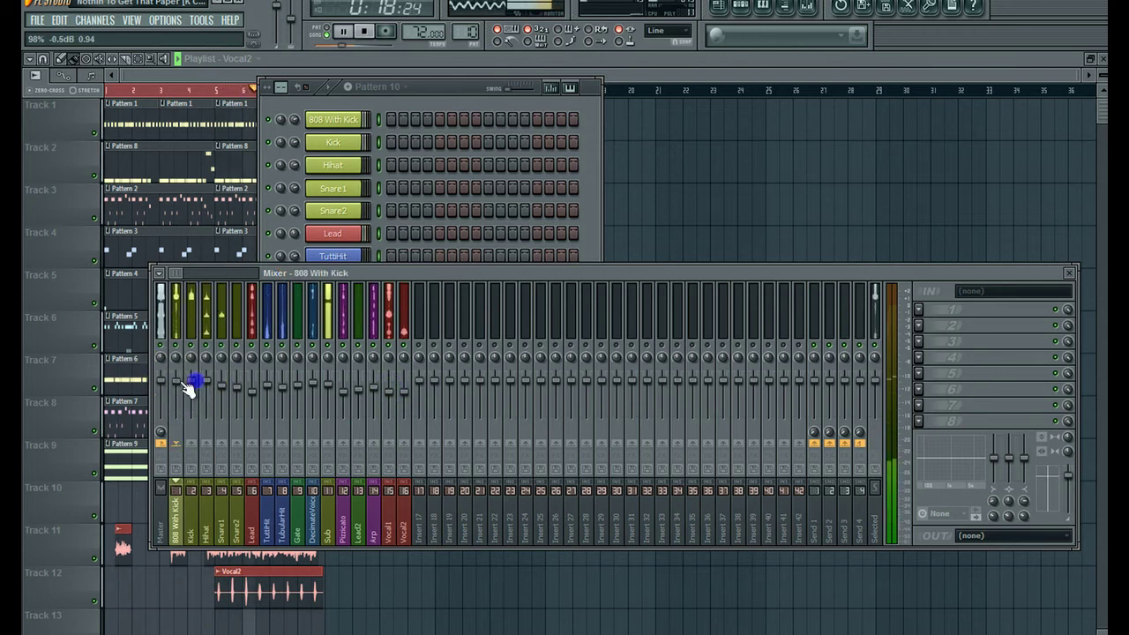
click(377, 32)
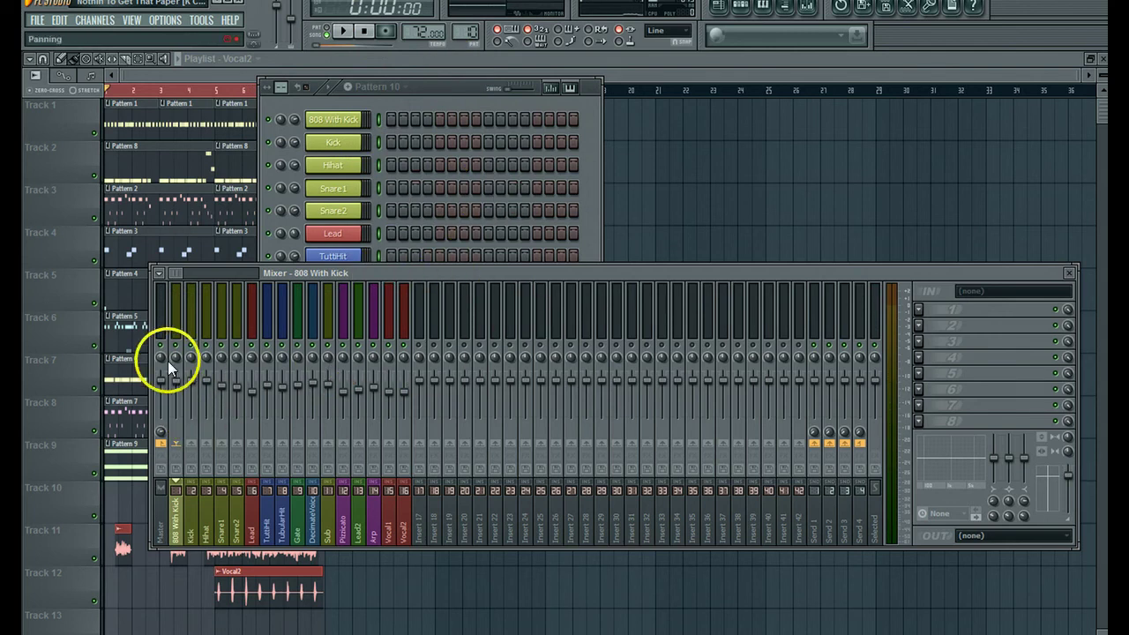
click(267, 345)
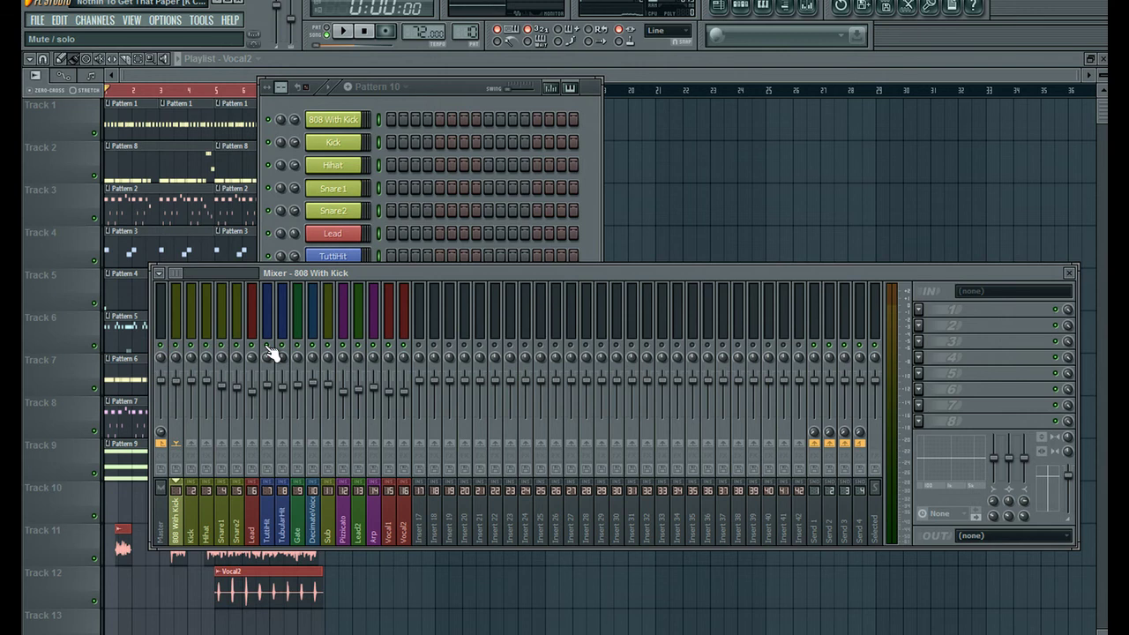
Step: Start exporting the project as a Wave file
click(36, 14)
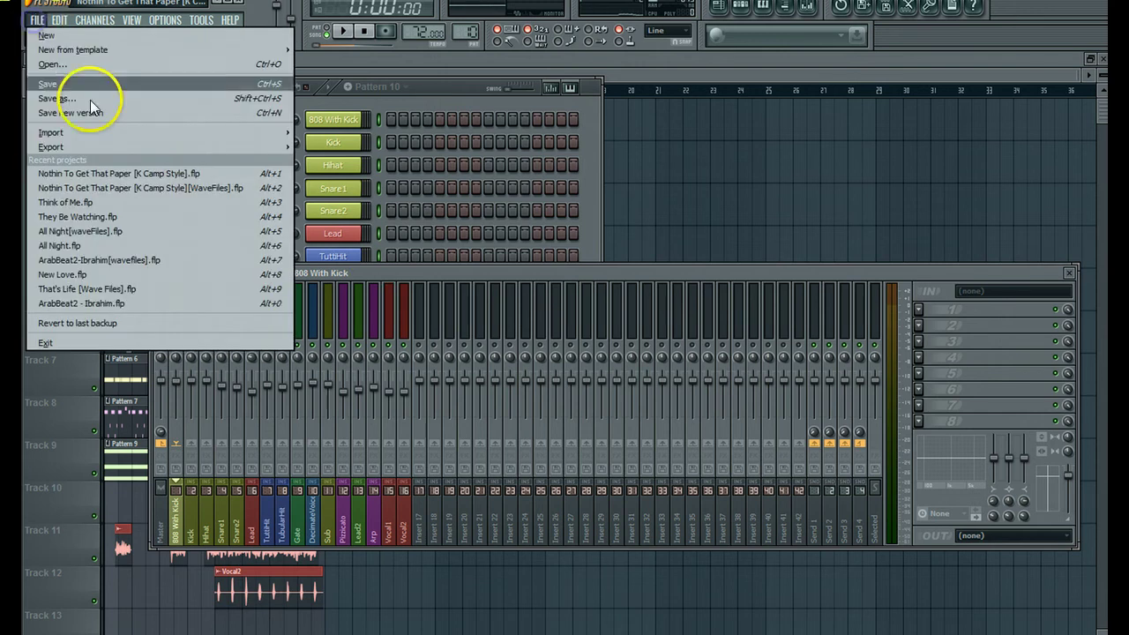
mouse_move(197, 142)
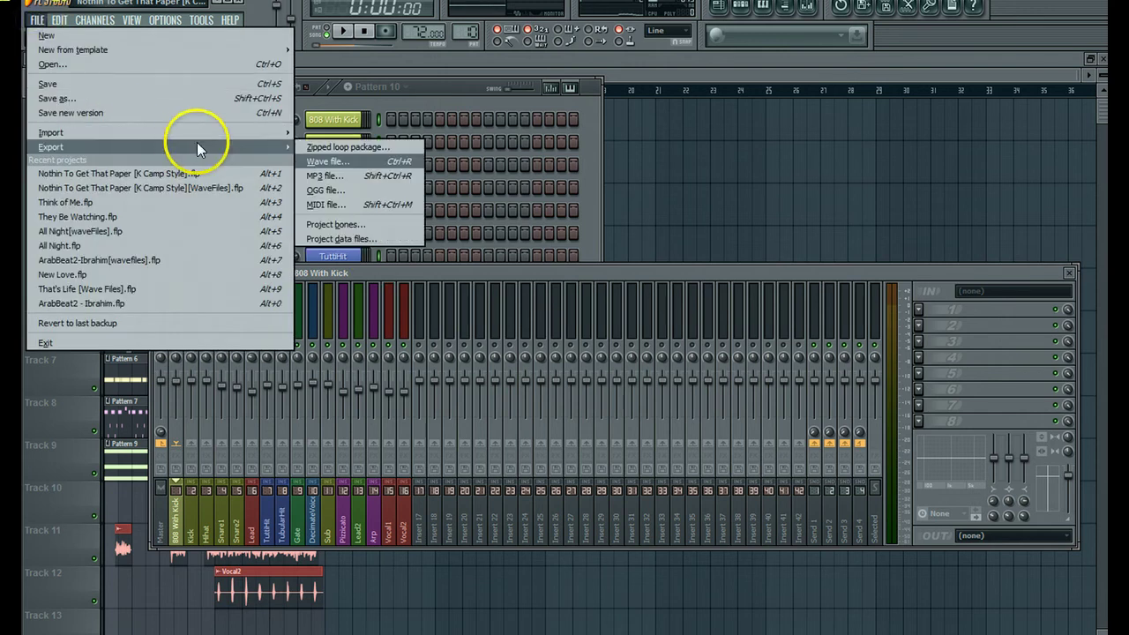
click(323, 163)
Step: Set the save location to the Trackouts folder under 2014 Trackout Beats, Nothin To Get That Paper, on external drive D:
click(392, 291)
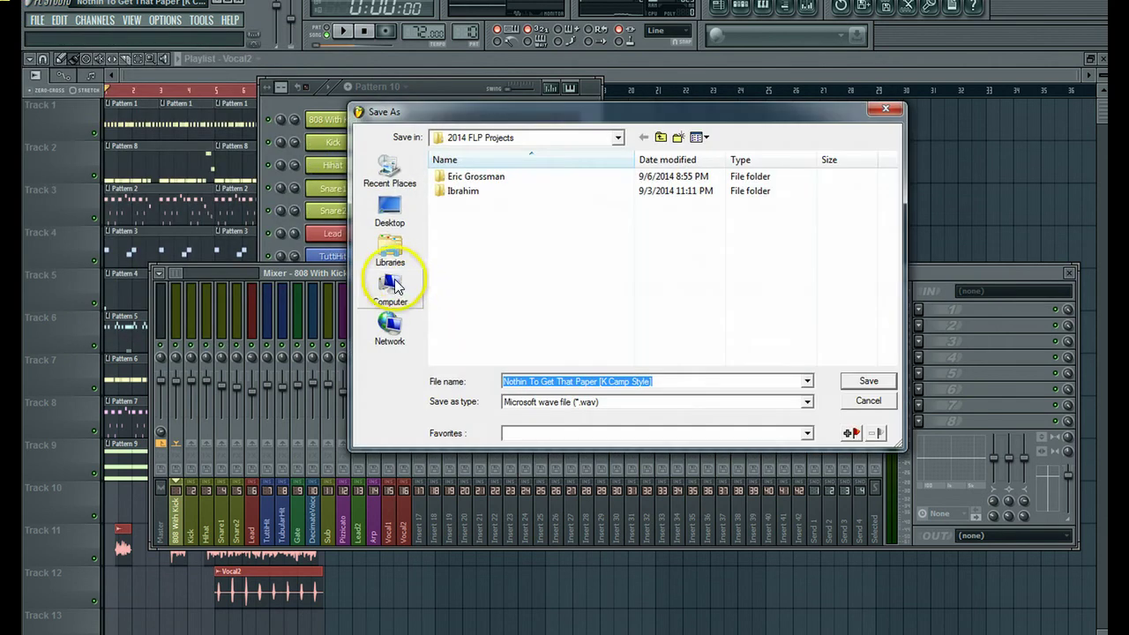
double_click(692, 187)
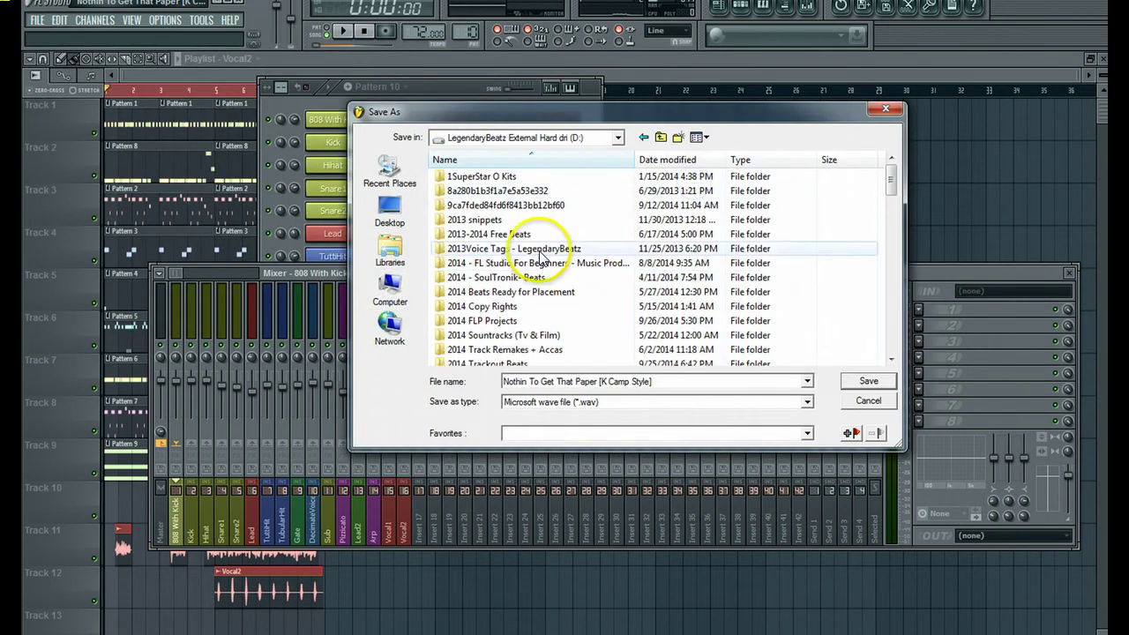
click(757, 281)
drag(891, 183, 890, 207)
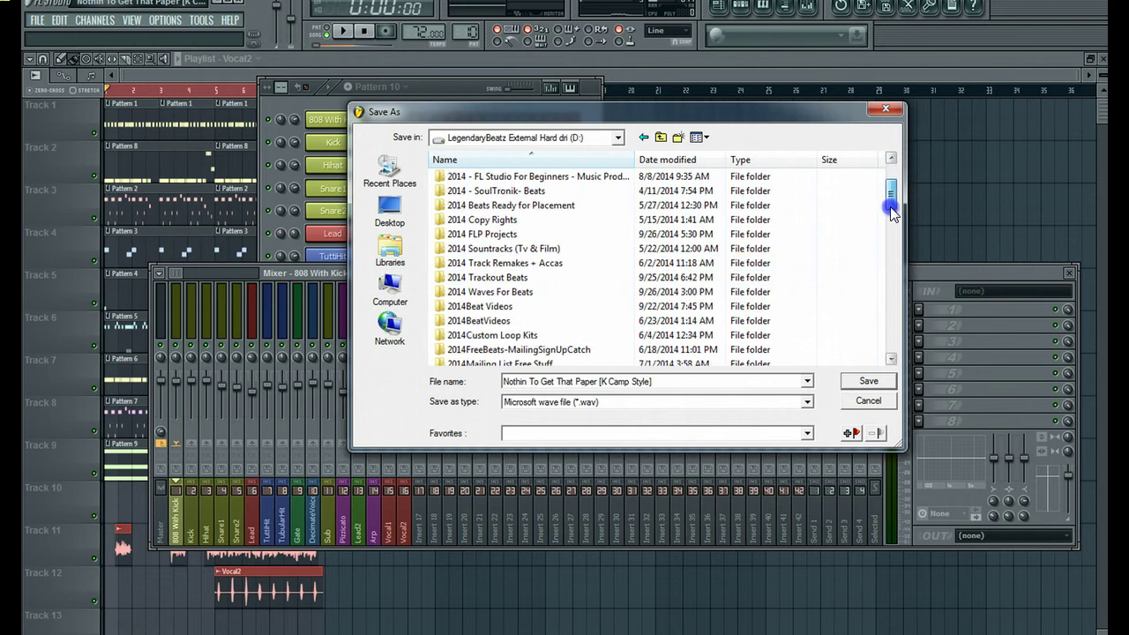
double_click(490, 277)
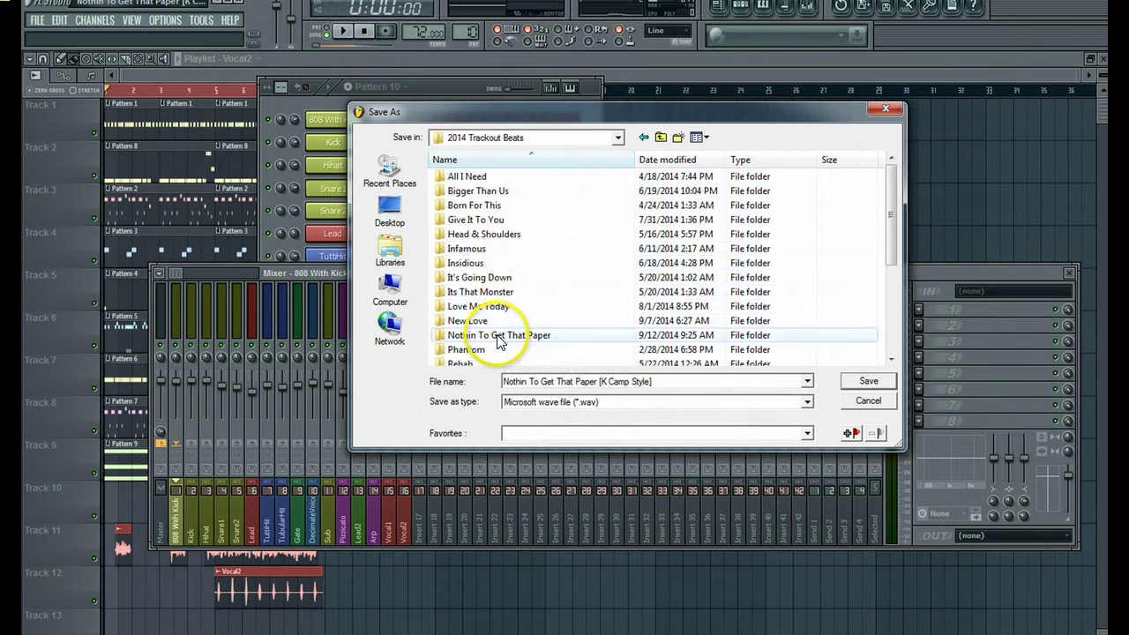
double_click(494, 336)
double_click(491, 190)
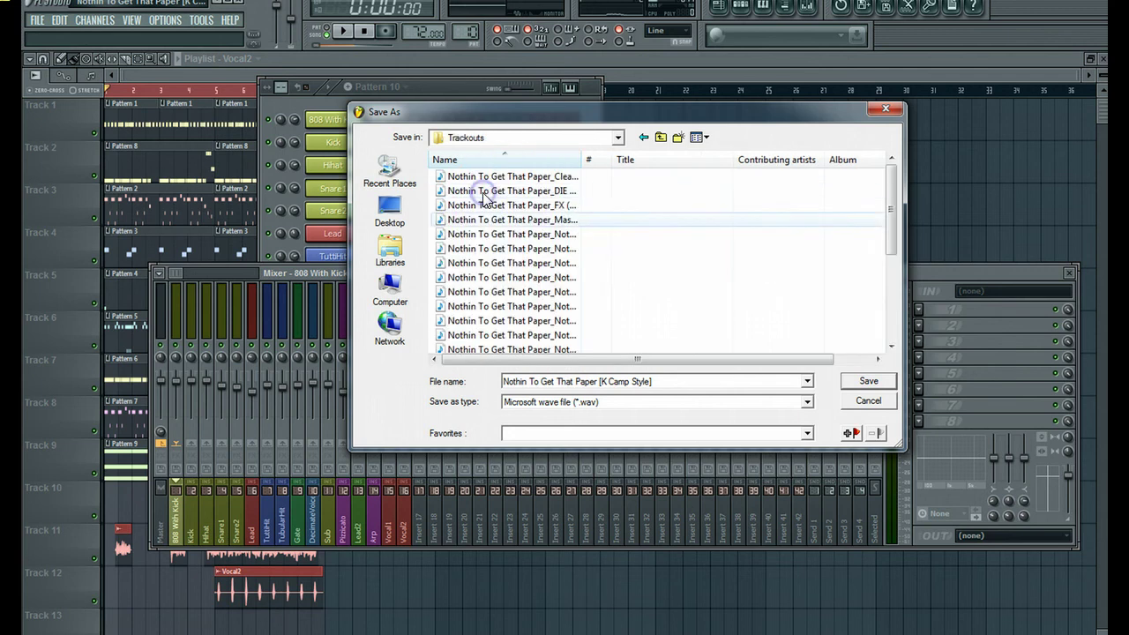
click(642, 138)
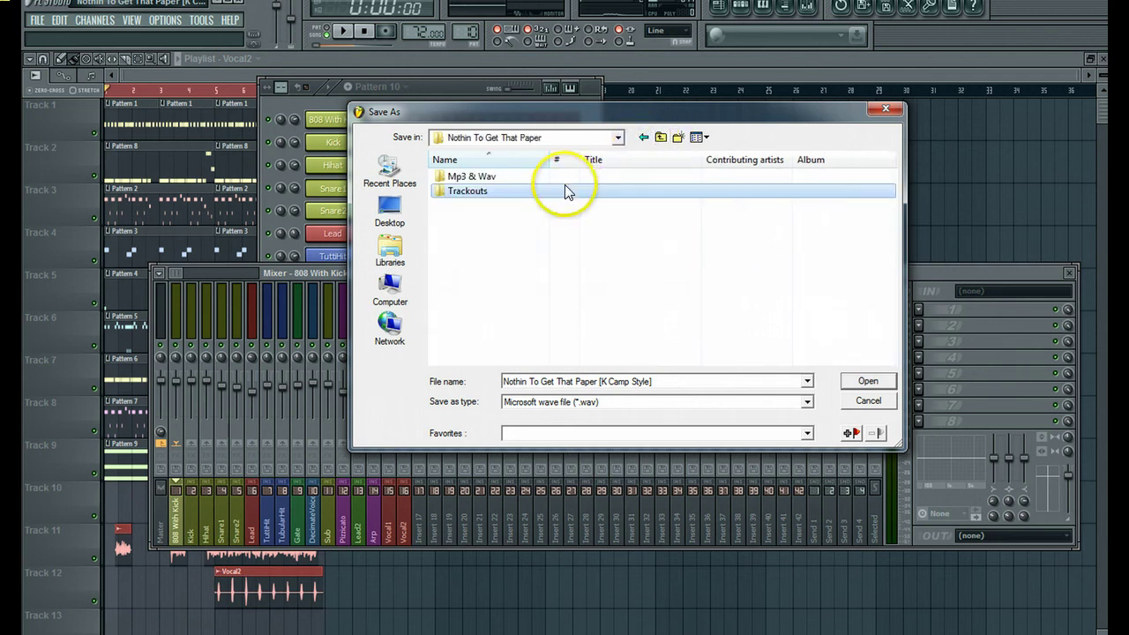
double_click(503, 192)
Step: Create a new folder named Test Trackouts inside Trackouts and open it as the save location
click(677, 136)
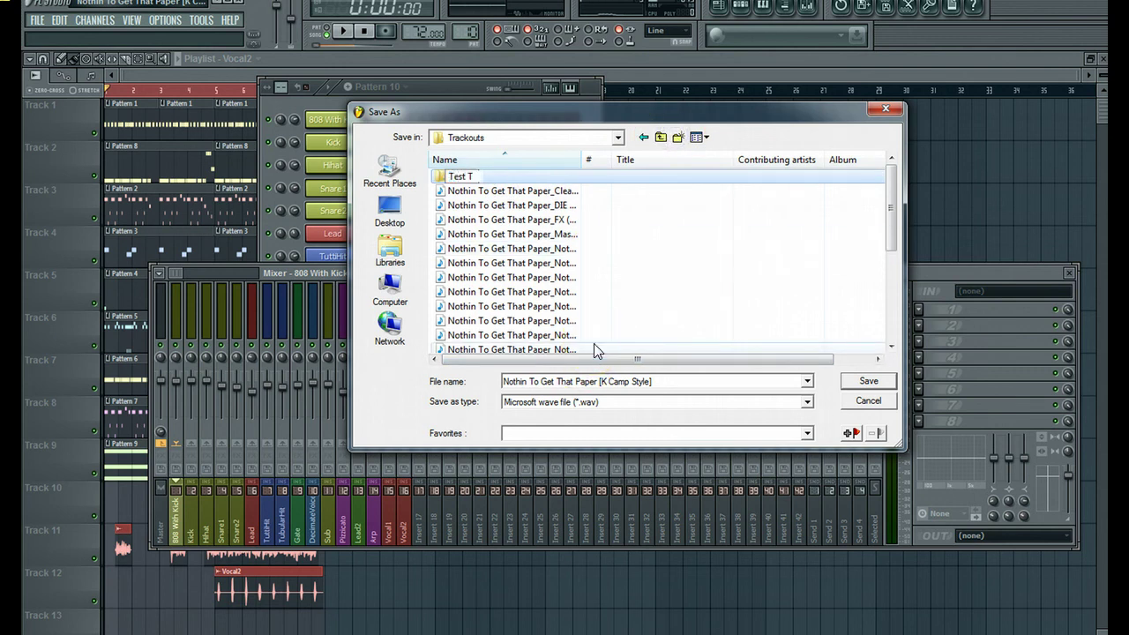
text(Test Trackouts)
key(Return)
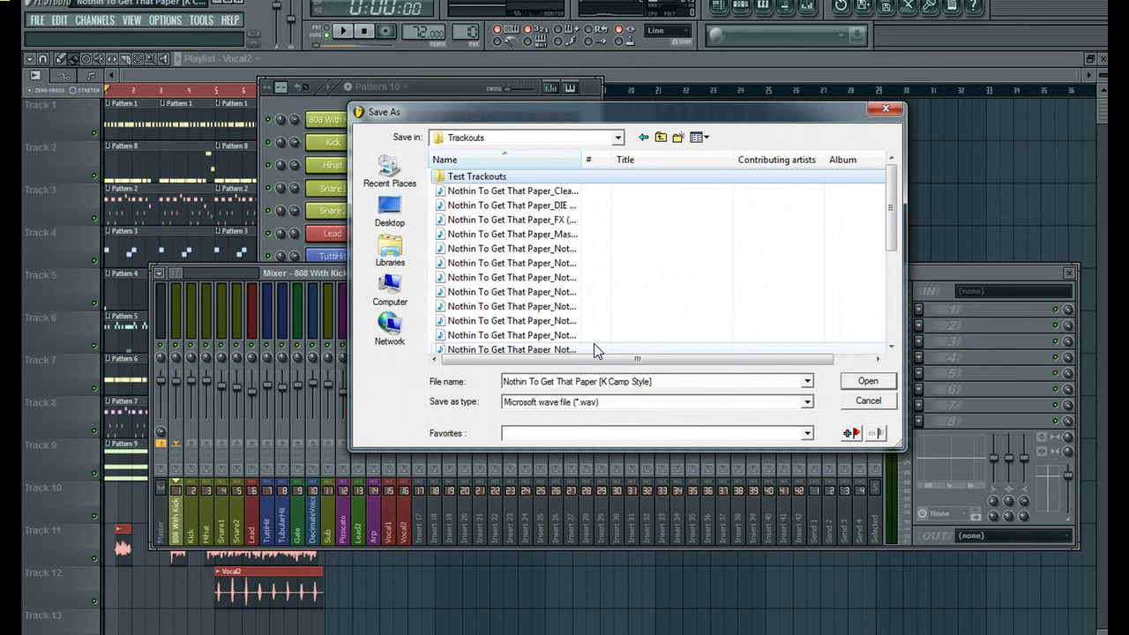
double_click(499, 177)
Step: Check how the existing wave files in the Trackouts folder are named, and return to the Test Trackouts folder
click(650, 379)
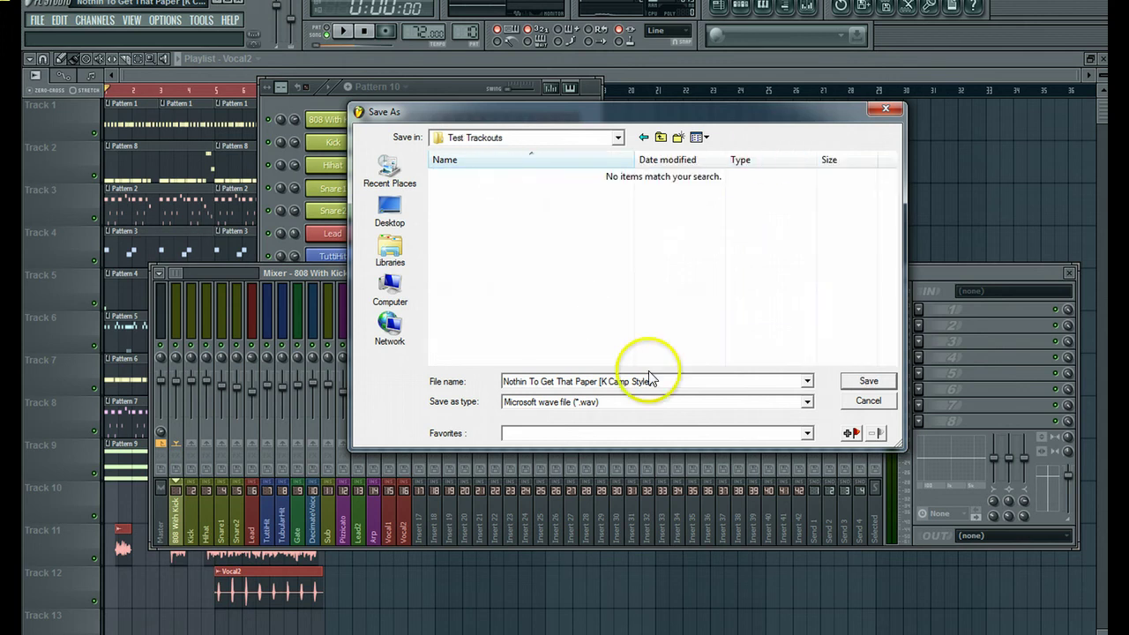
double_click(670, 378)
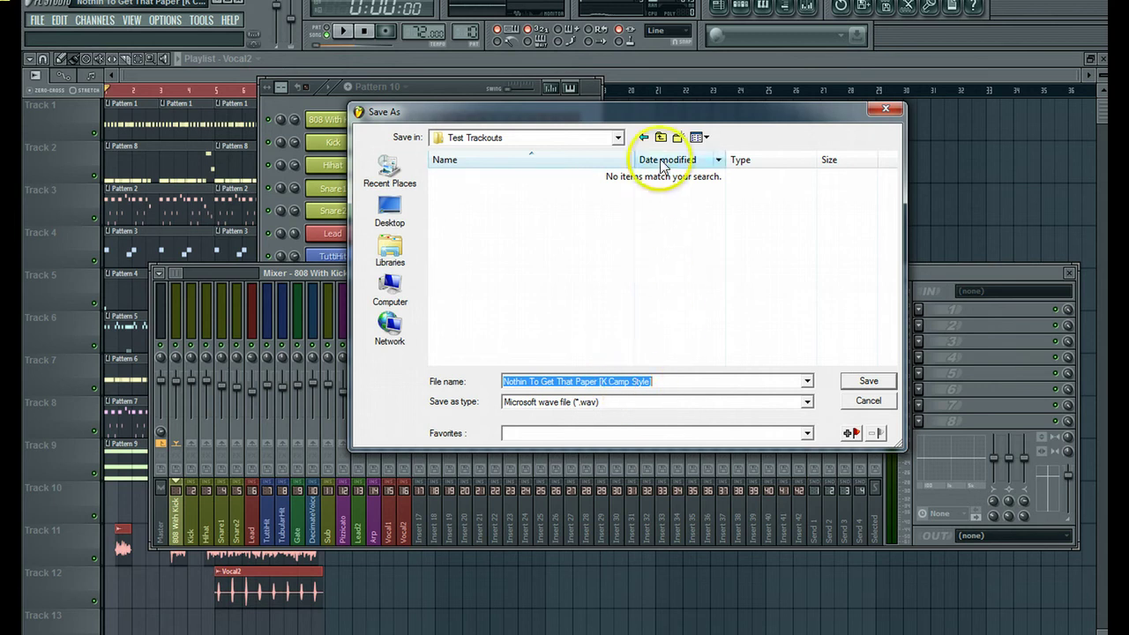
click(644, 137)
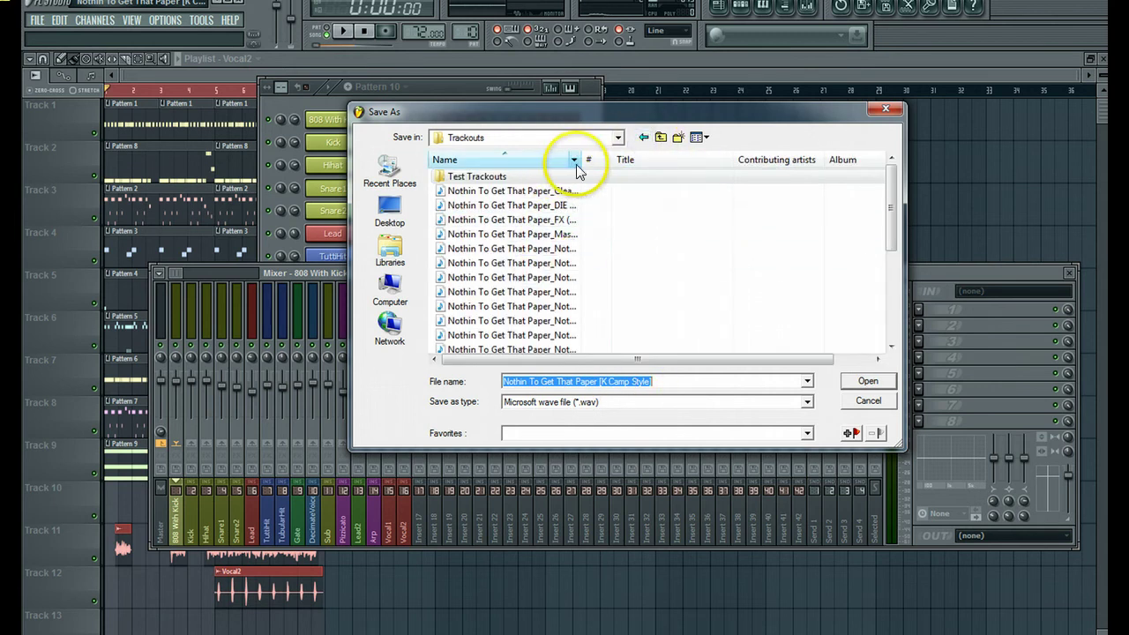
drag(581, 162, 713, 161)
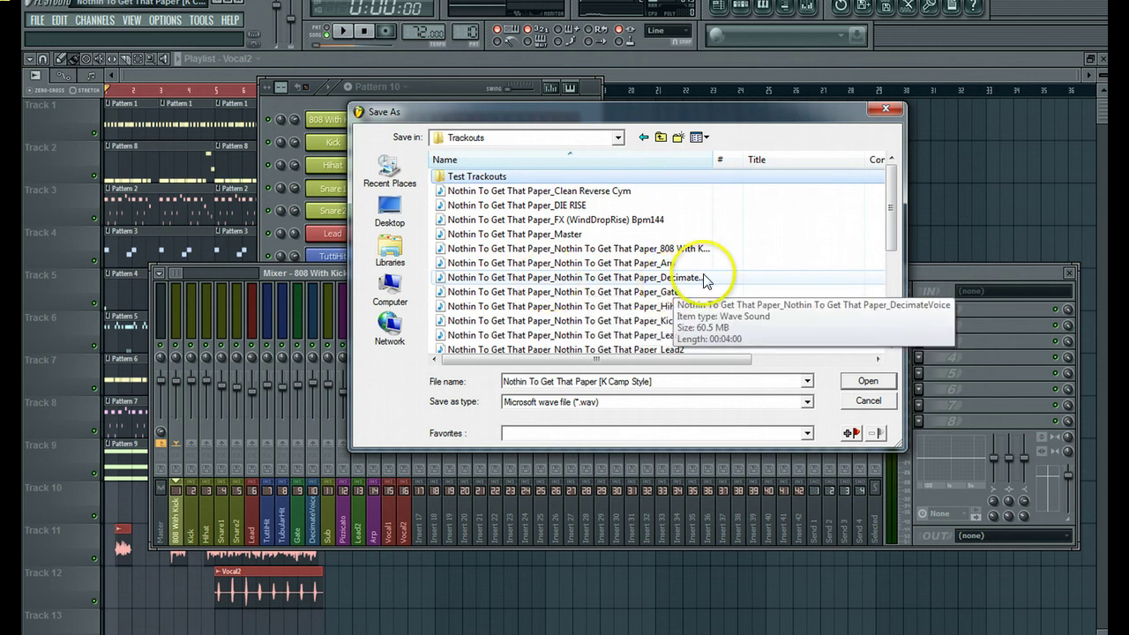
drag(713, 163, 597, 164)
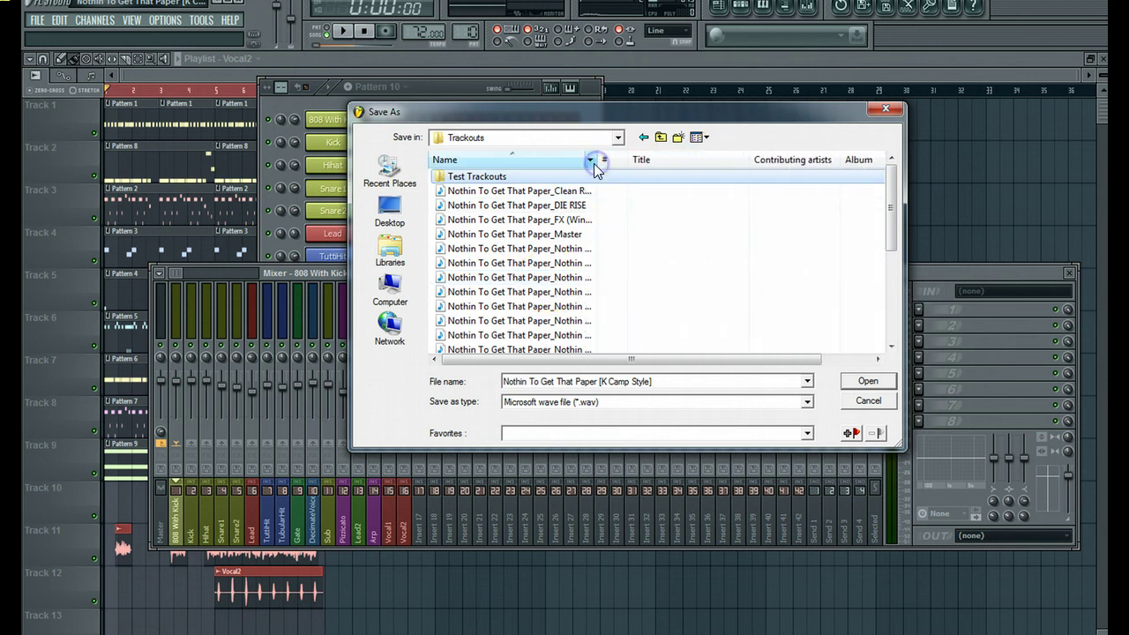
double_click(503, 176)
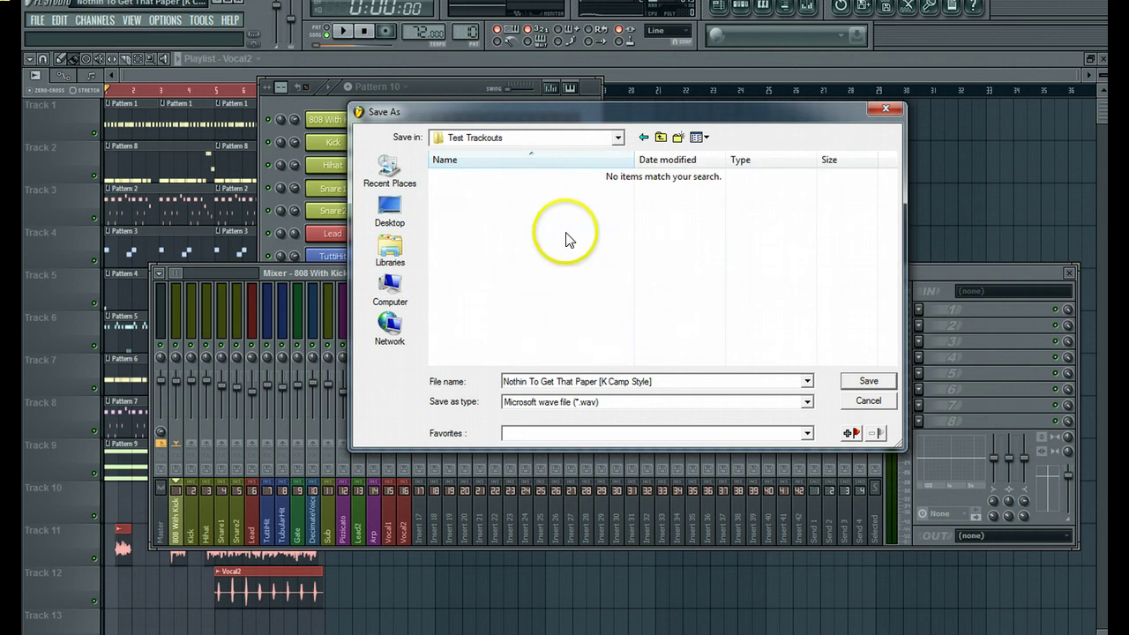
Step: Save the Wave export under the file name "_" and render the split mixer tracks in the background
click(634, 380)
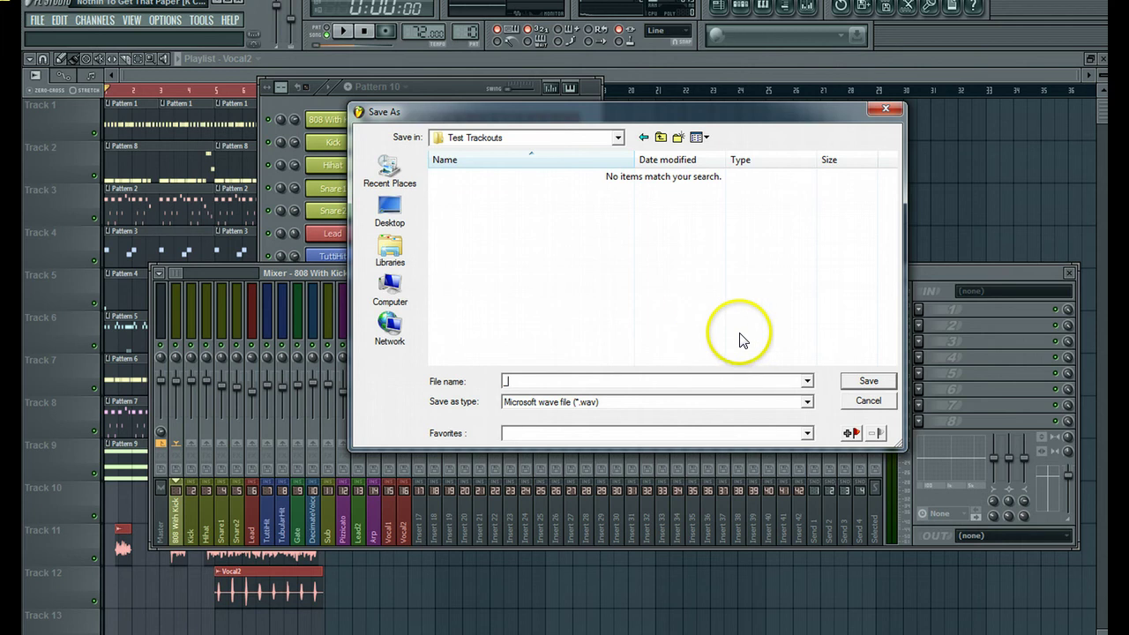
click(851, 385)
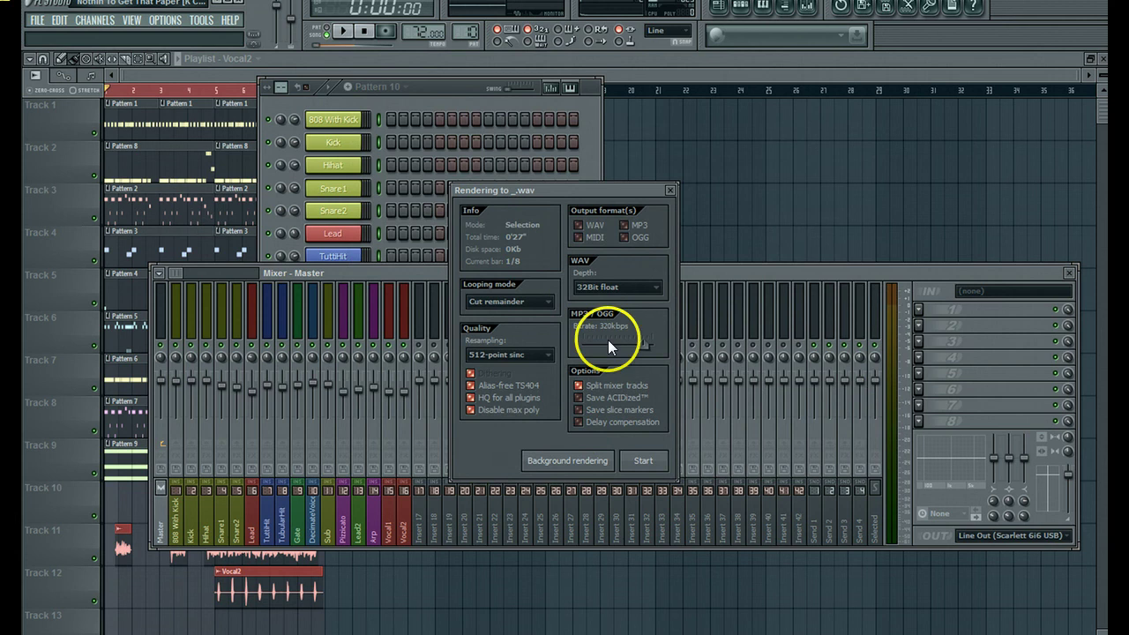
click(567, 461)
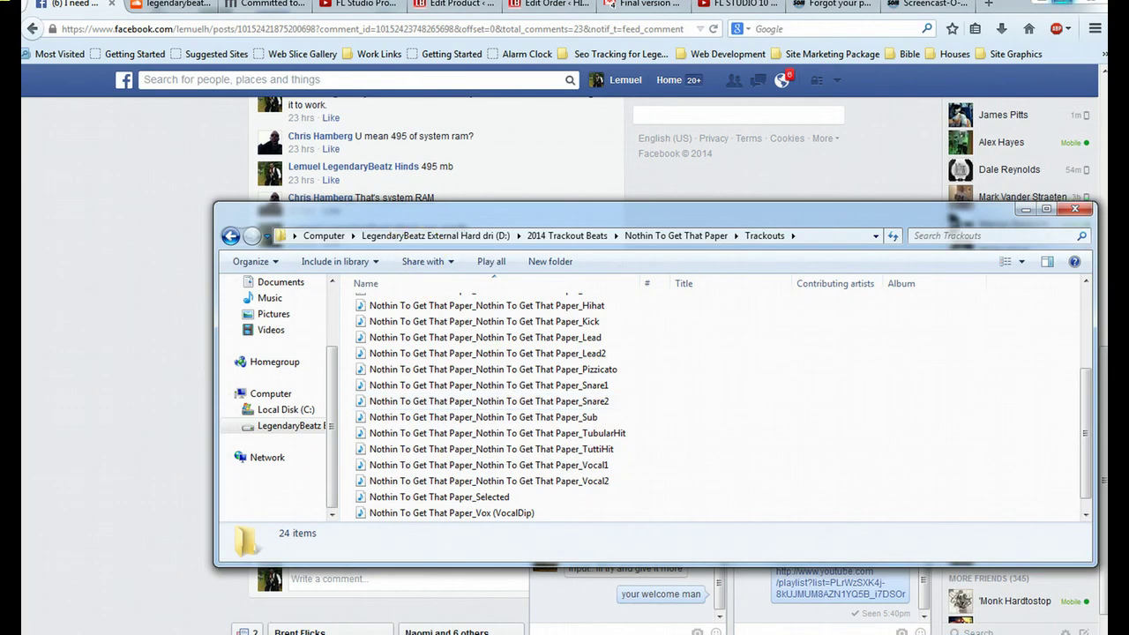
Step: Switch to Windows Explorer, open the Test Trackouts folder and review the rendered wave files
click(1055, 2)
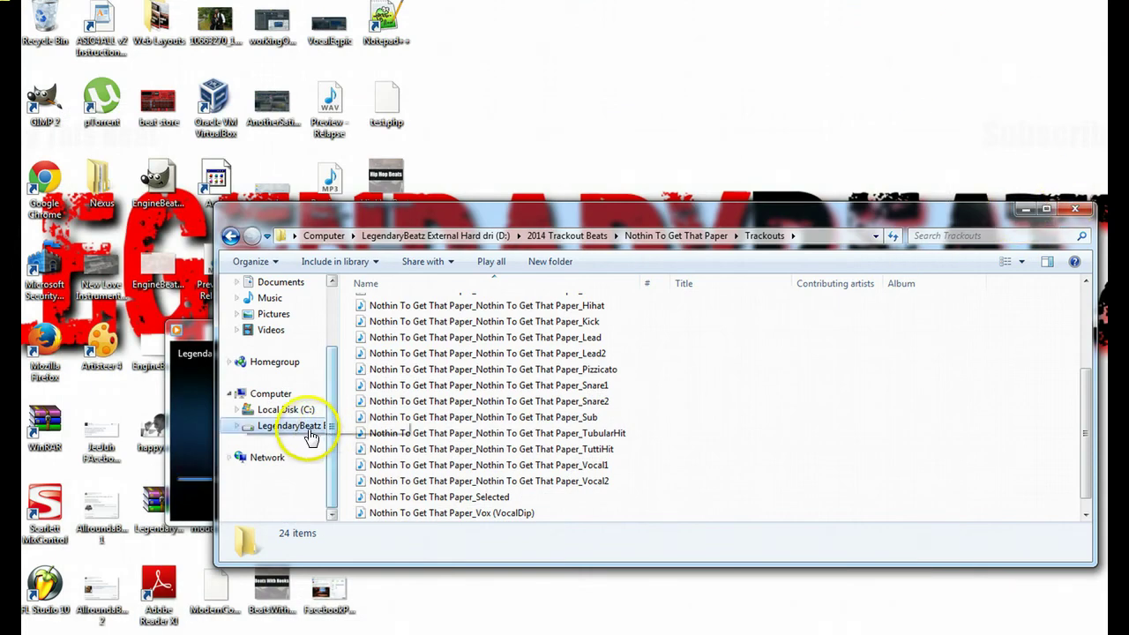
scroll(517, 415, up, 3)
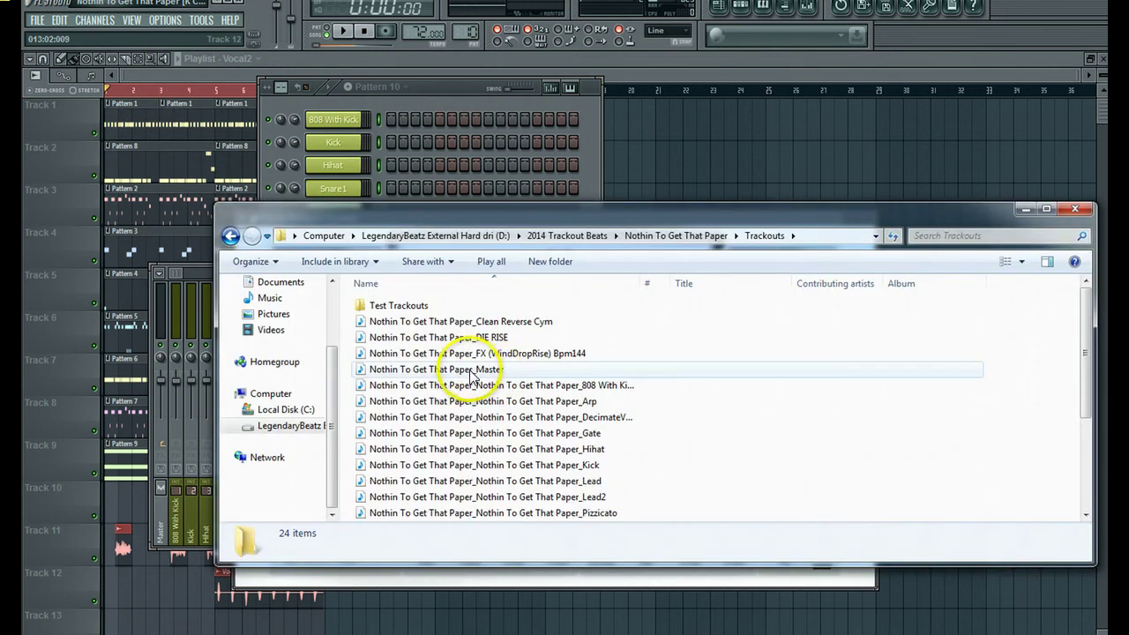
click(423, 309)
double_click(423, 308)
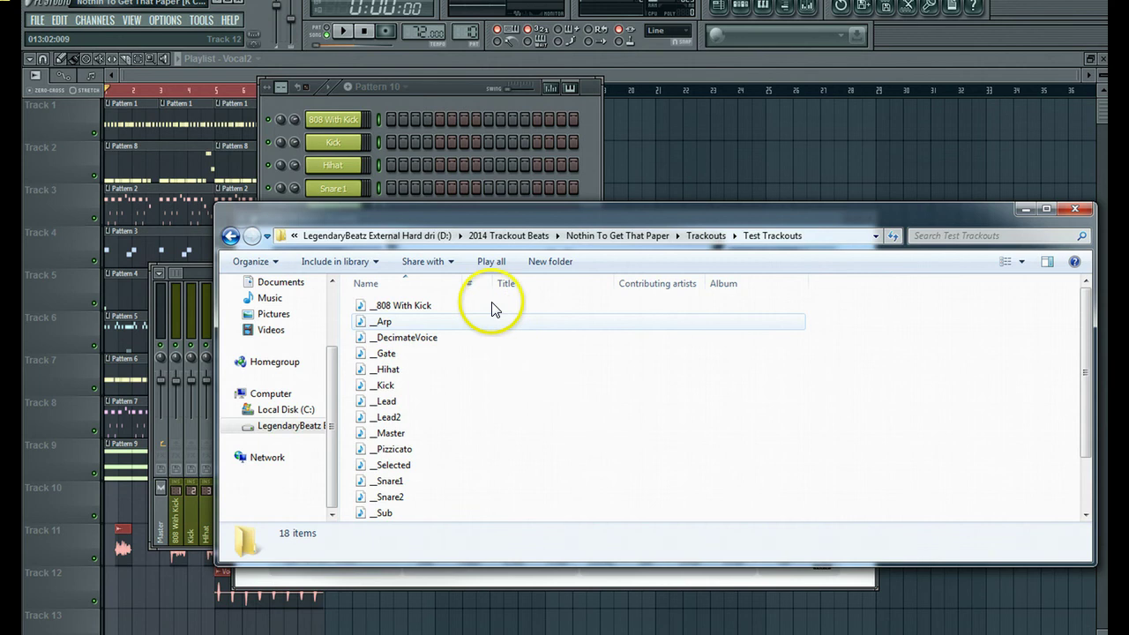
drag(464, 282, 643, 282)
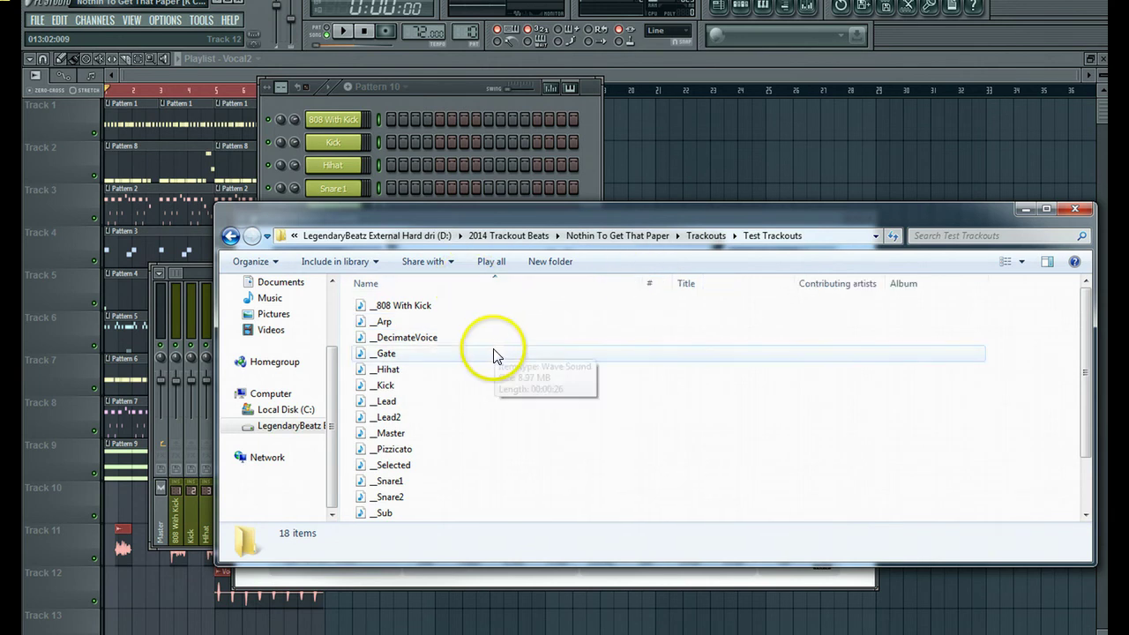
scroll(496, 369, down, 2)
scroll(497, 369, up, 2)
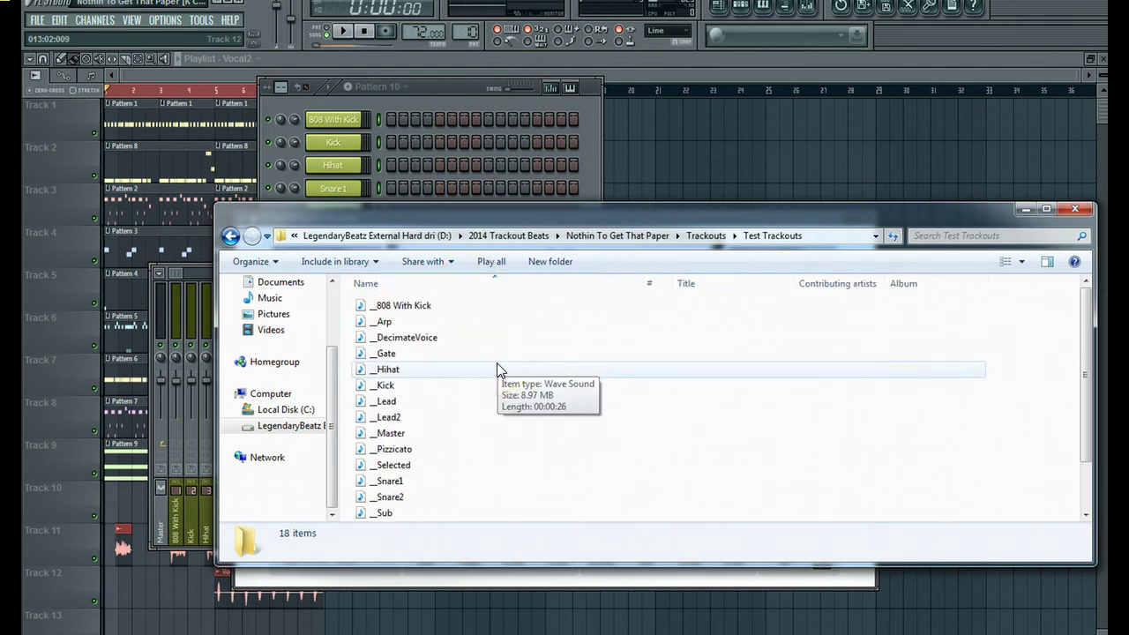
Step: Create a new FL Studio project without saving changes to the current one, and close the channel rack and mixer windows
click(48, 25)
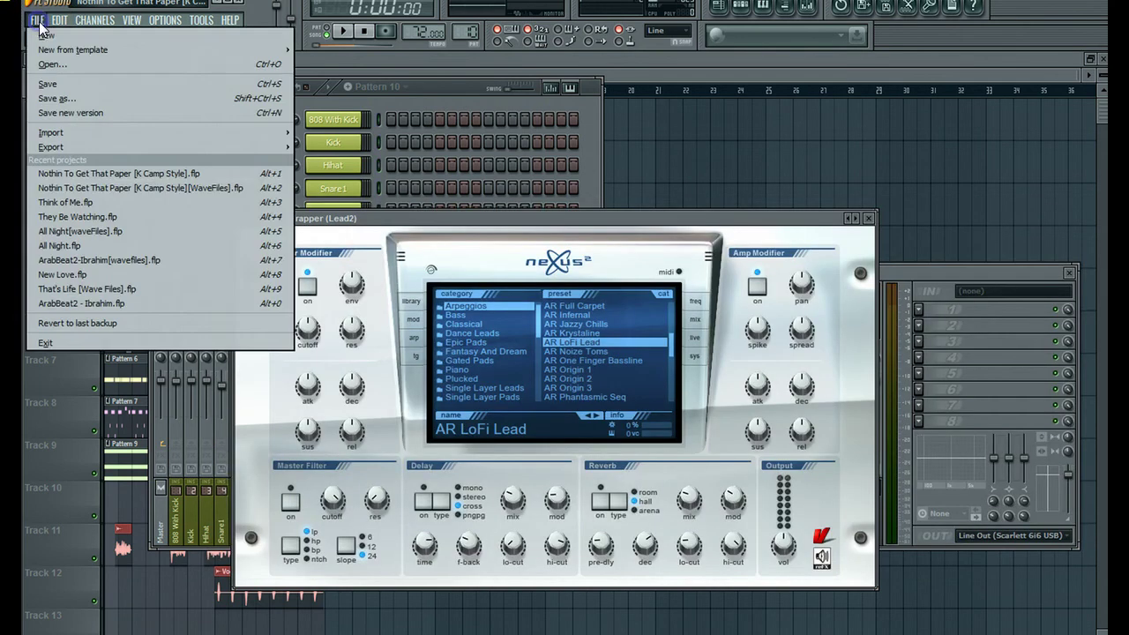
click(44, 33)
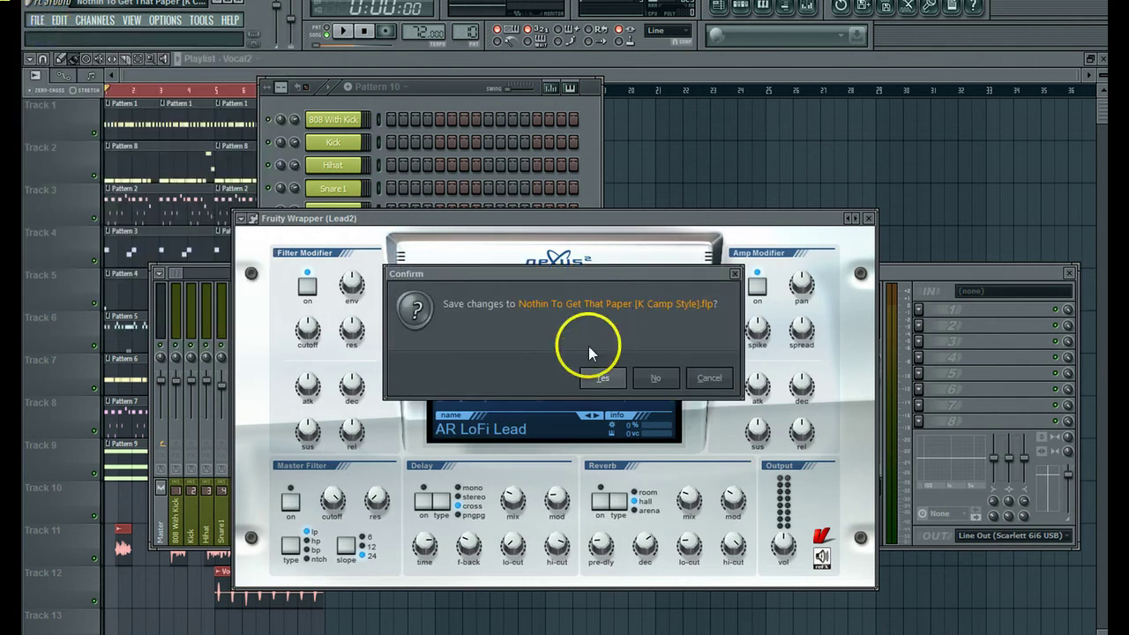
click(656, 378)
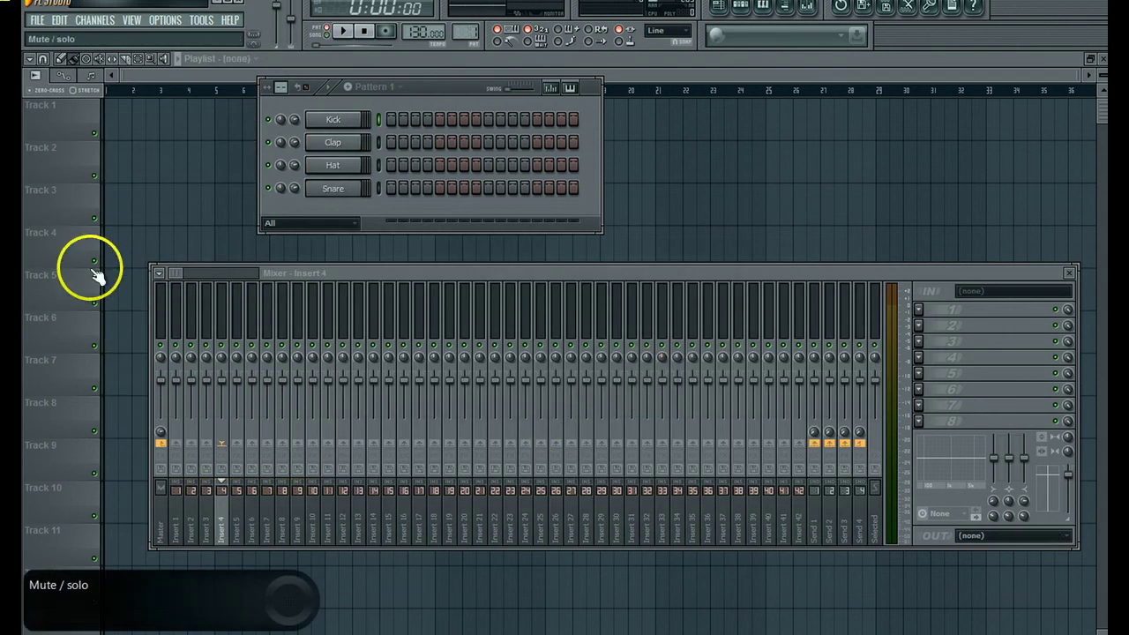
key(F12)
Step: Place the __Arp wave file from Test Trackouts at the start of playlist track 1 and play it from about bar 7
key(alt+Tab)
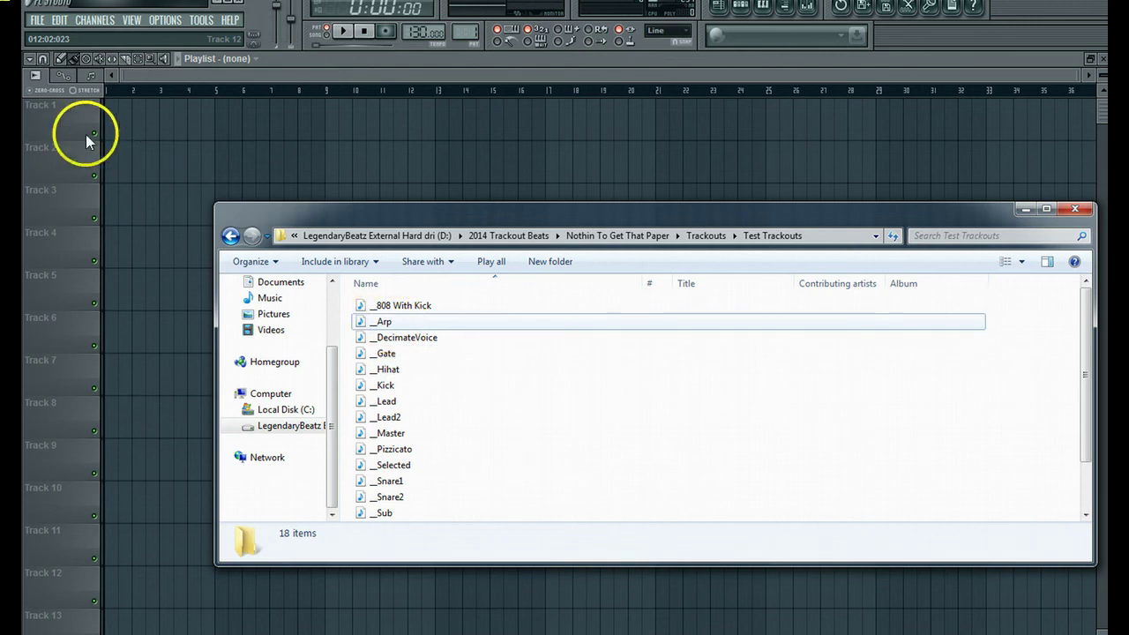
click(383, 321)
shift+click(403, 338)
drag(408, 328, 65, 130)
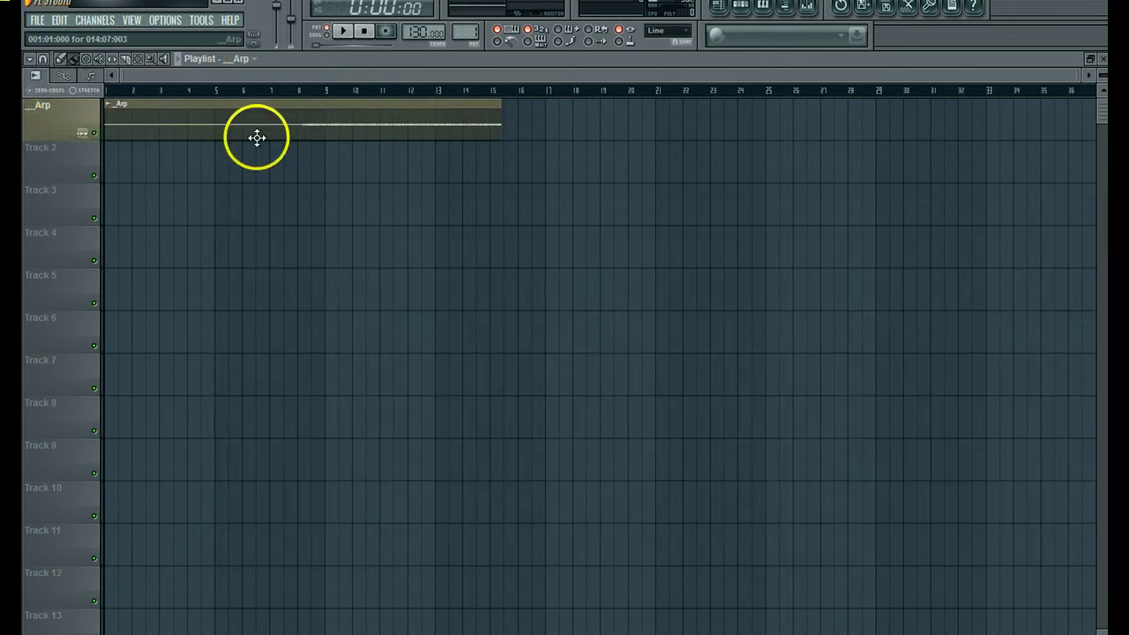
click(288, 89)
click(346, 32)
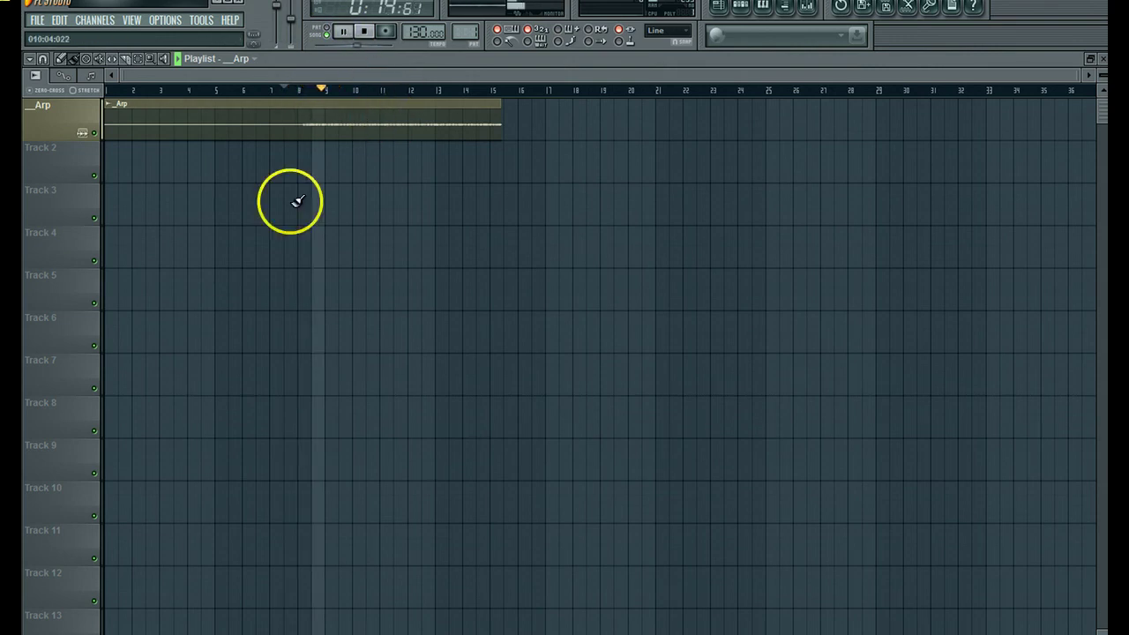
Step: Add the __DecimateVoice wave file at the start of playlist track 2 and stop playback
key(alt+Tab)
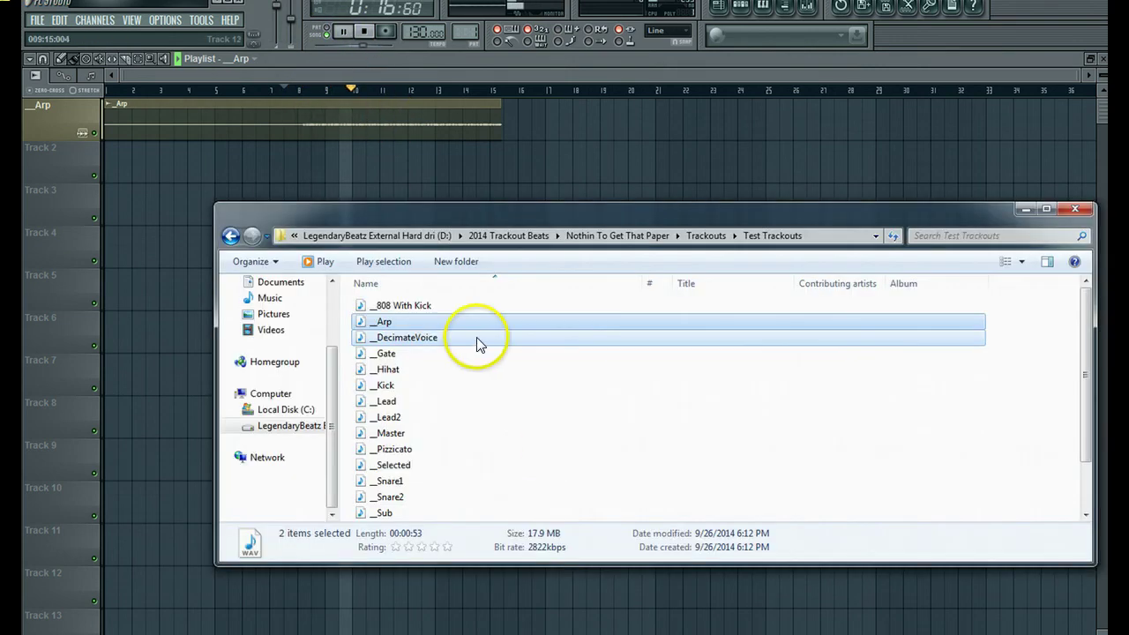
click(432, 341)
drag(432, 341, 76, 159)
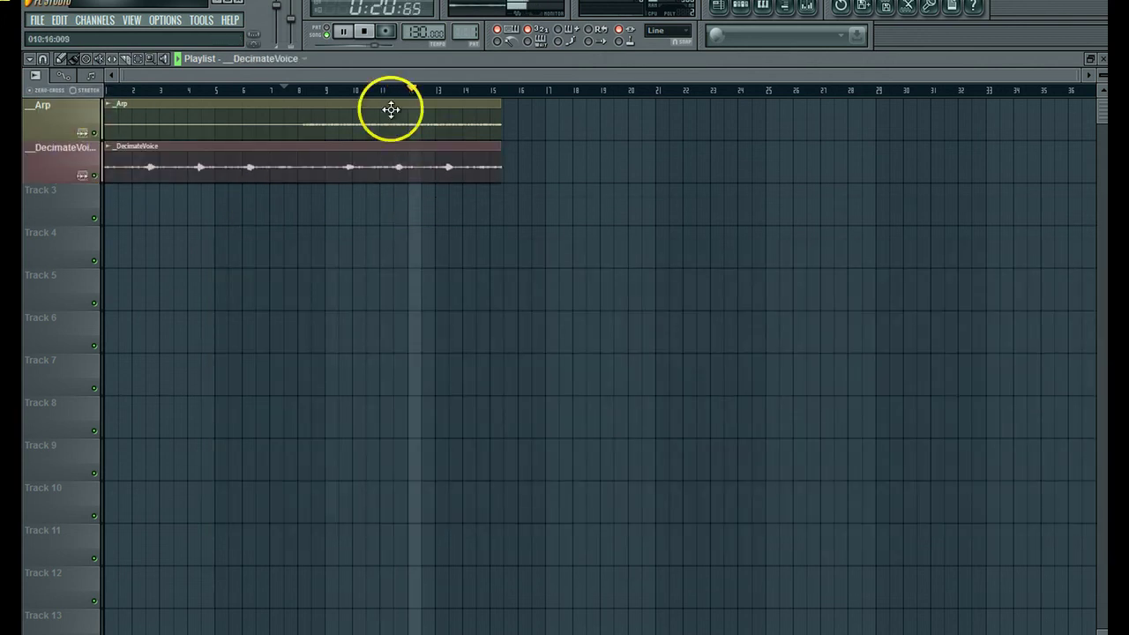
click(367, 33)
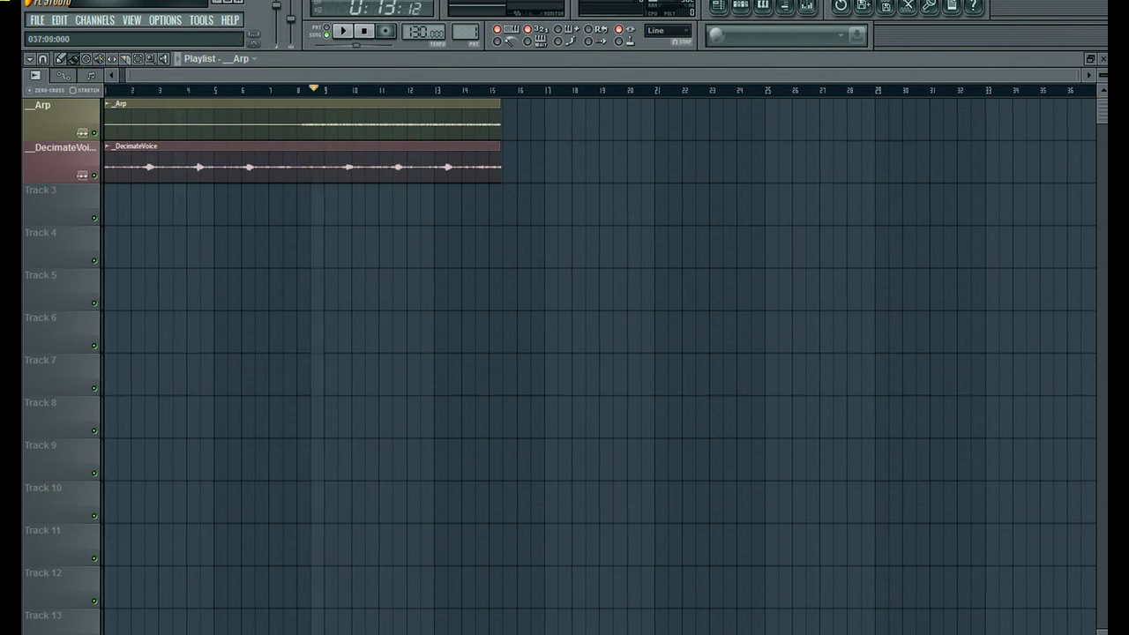
Step: Move the playhead along the two clips to check their extent, and set the project tempo to 108 BPM
scroll(283, 70, left, 2)
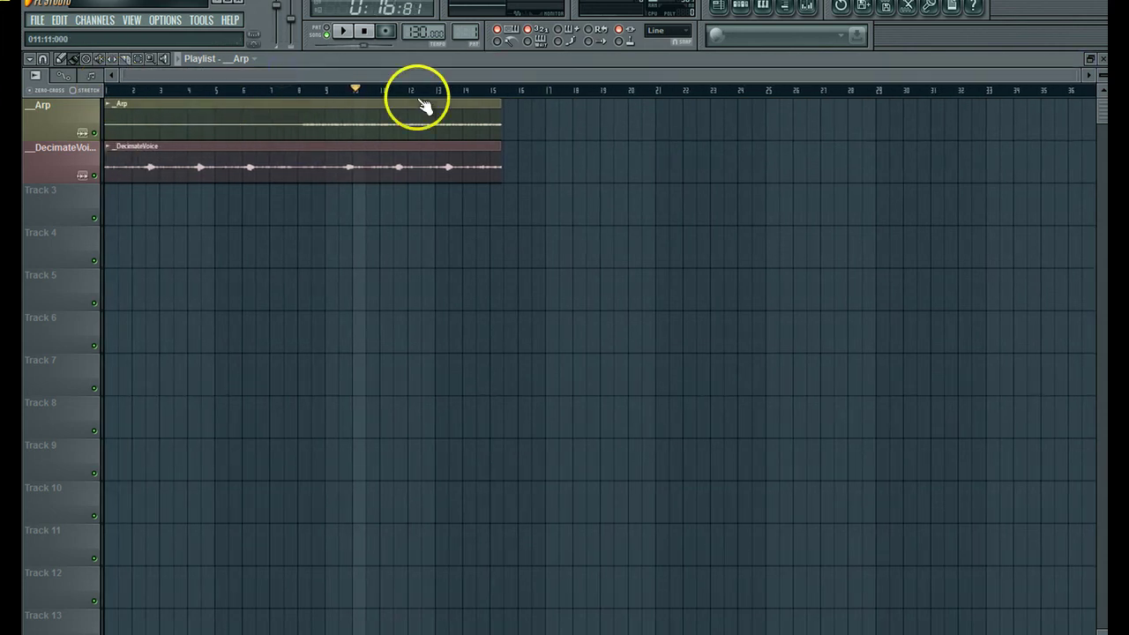
drag(497, 92, 118, 89)
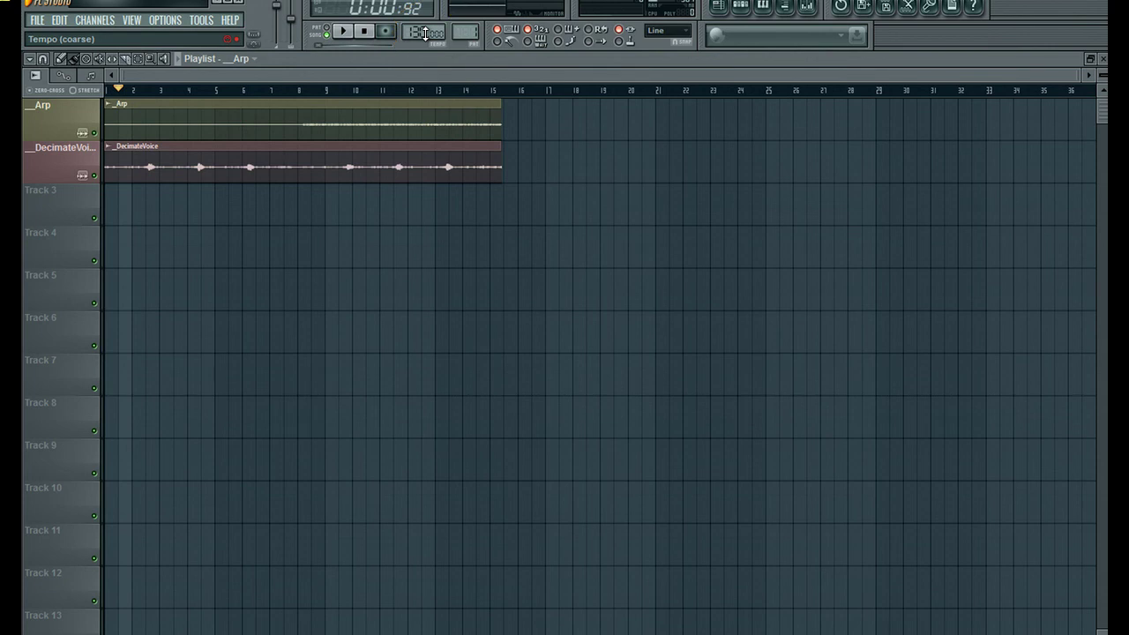
drag(423, 31, 408, 105)
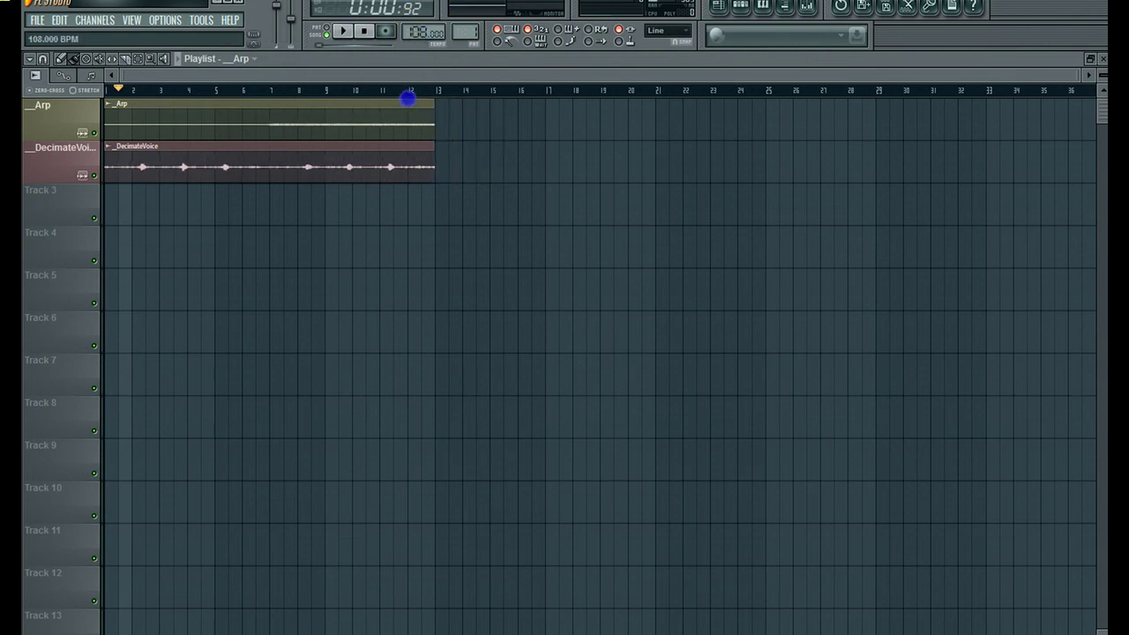
click(434, 90)
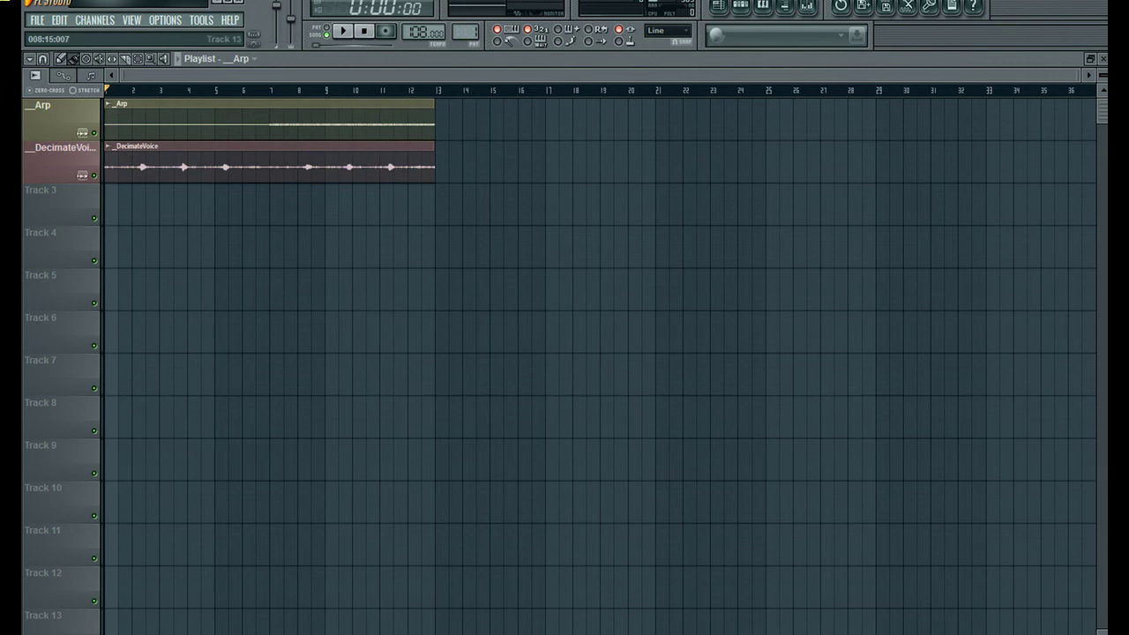
Step: Add the __Hihat wave file at the start of playlist track 3
key(alt+Tab)
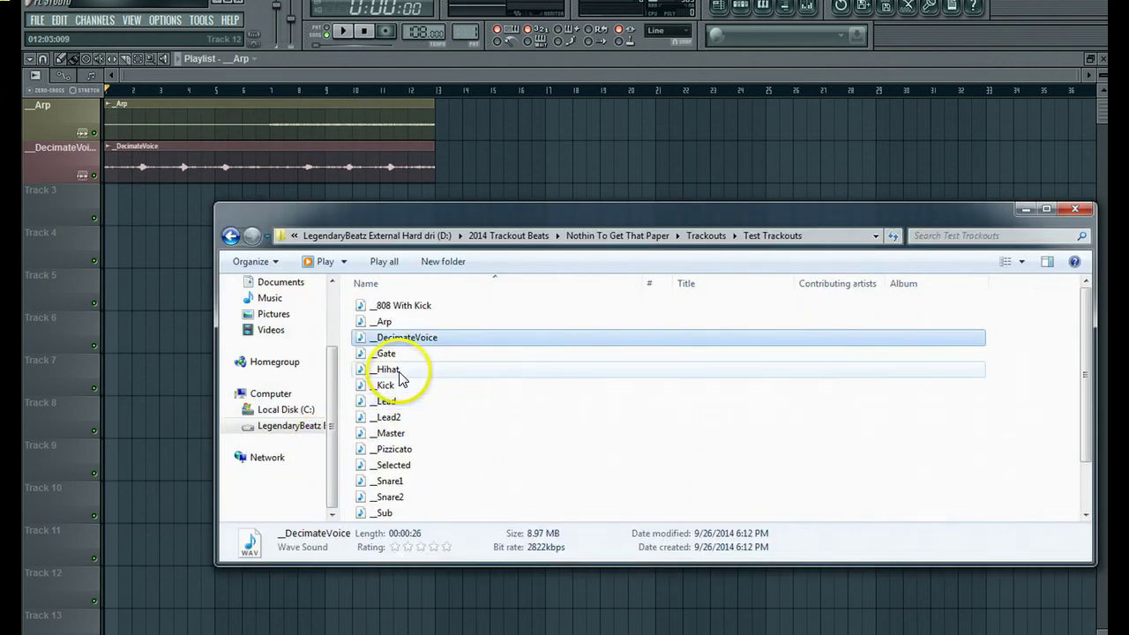
drag(398, 377, 84, 203)
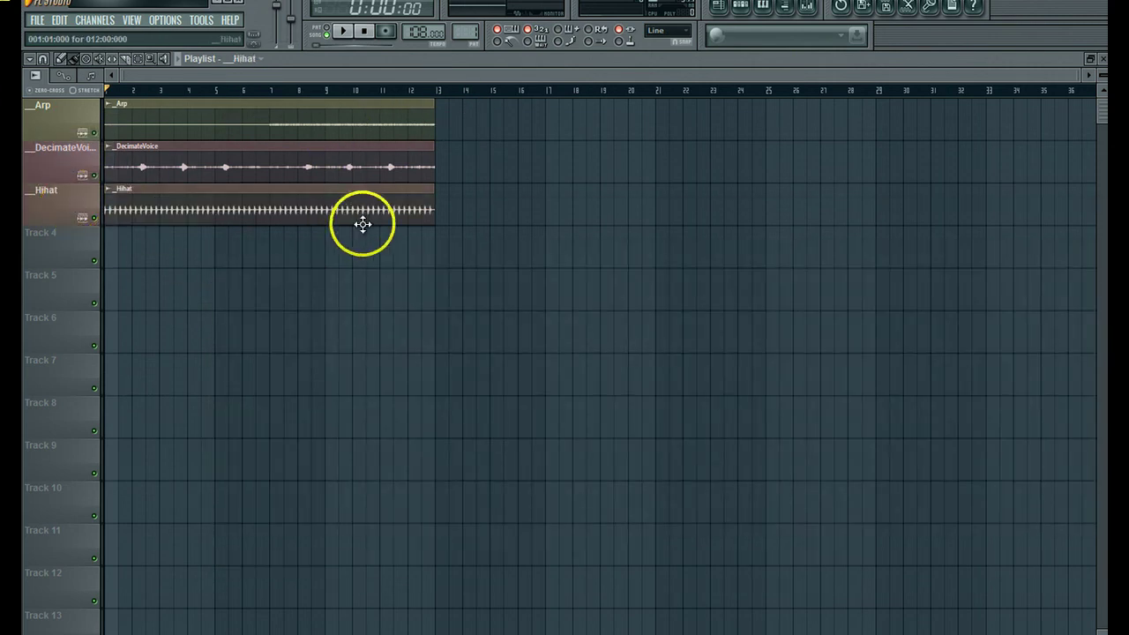